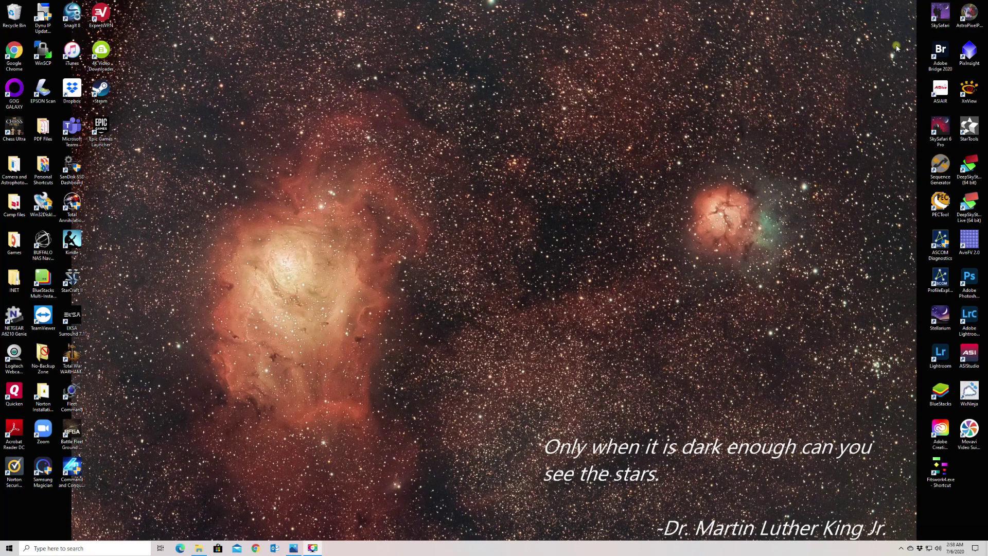
- Launch Astro Pixel Processor and set E:\Astrophotography\Astro Pics\ASI533MC\M16 as the working directory
click(970, 15)
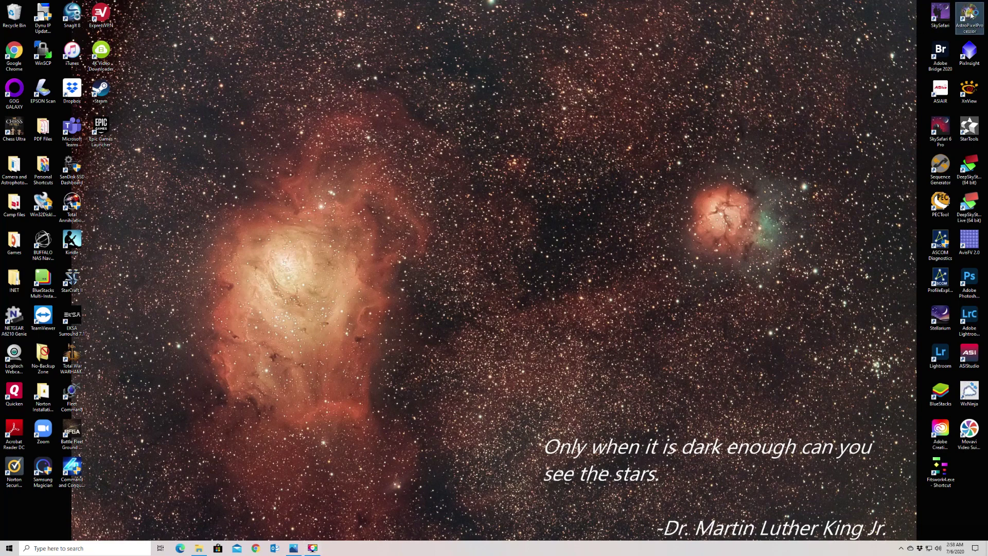
double_click(969, 16)
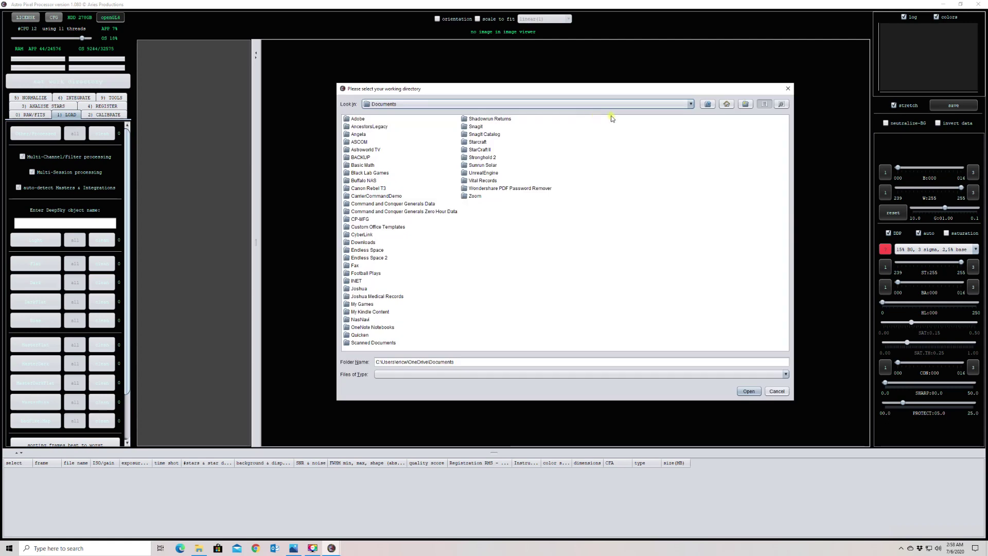
click(690, 104)
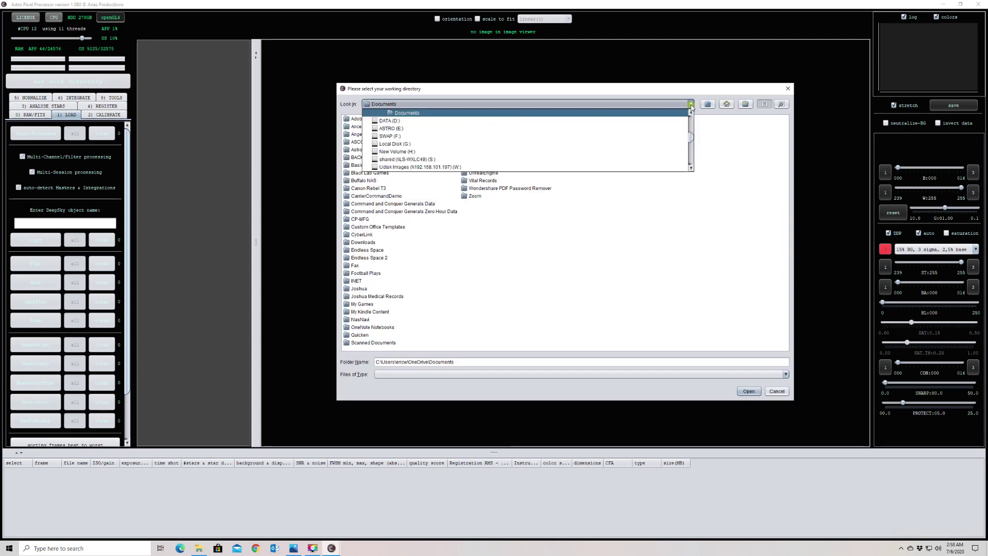
click(661, 129)
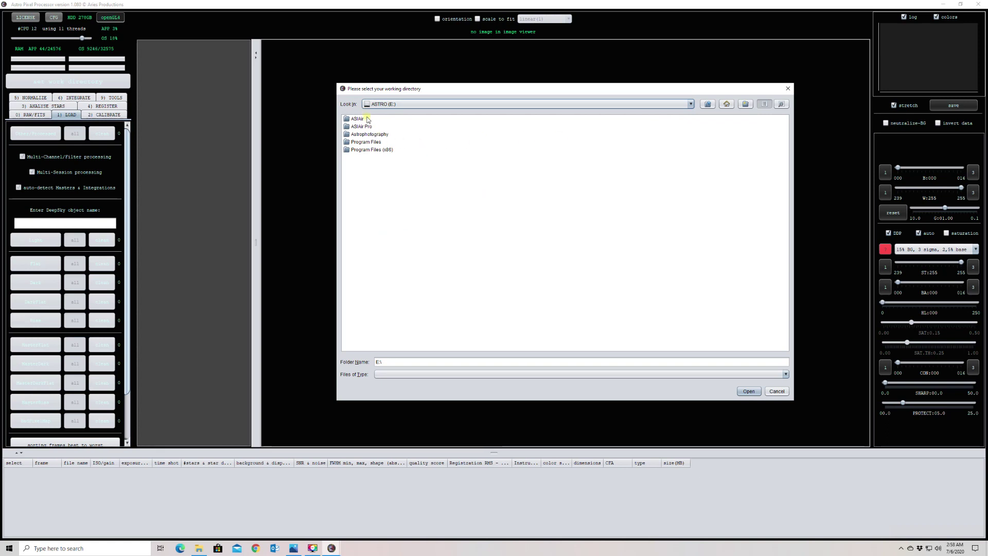
double_click(361, 134)
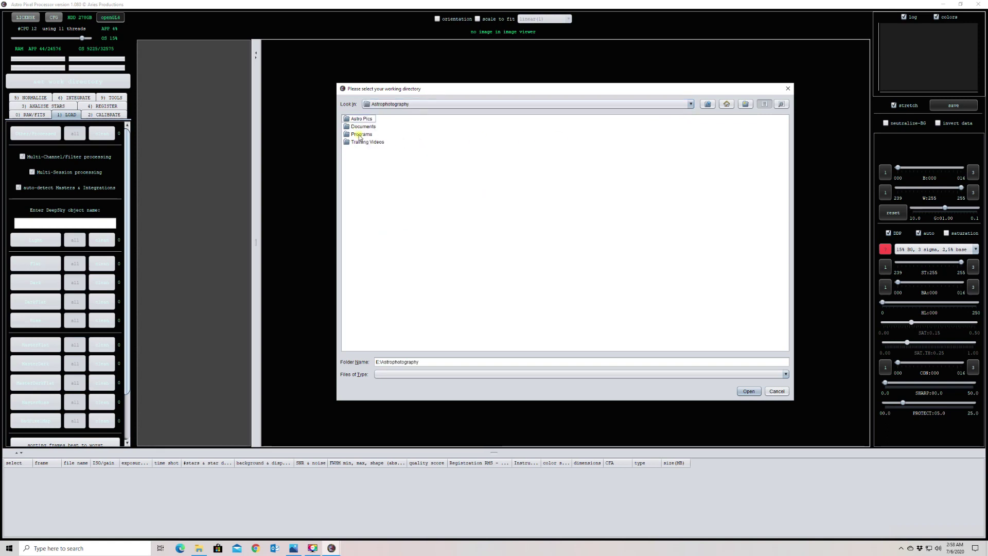
double_click(348, 119)
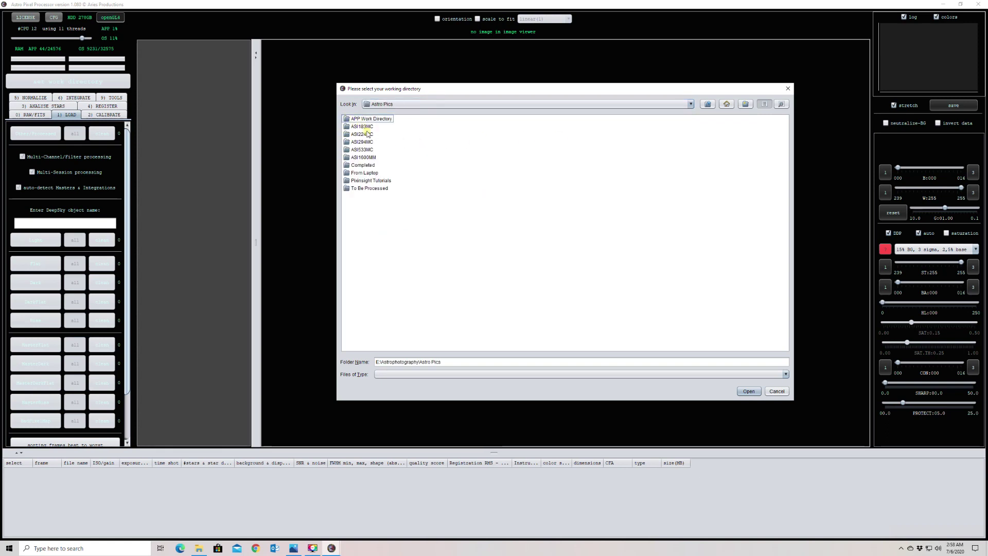
double_click(348, 149)
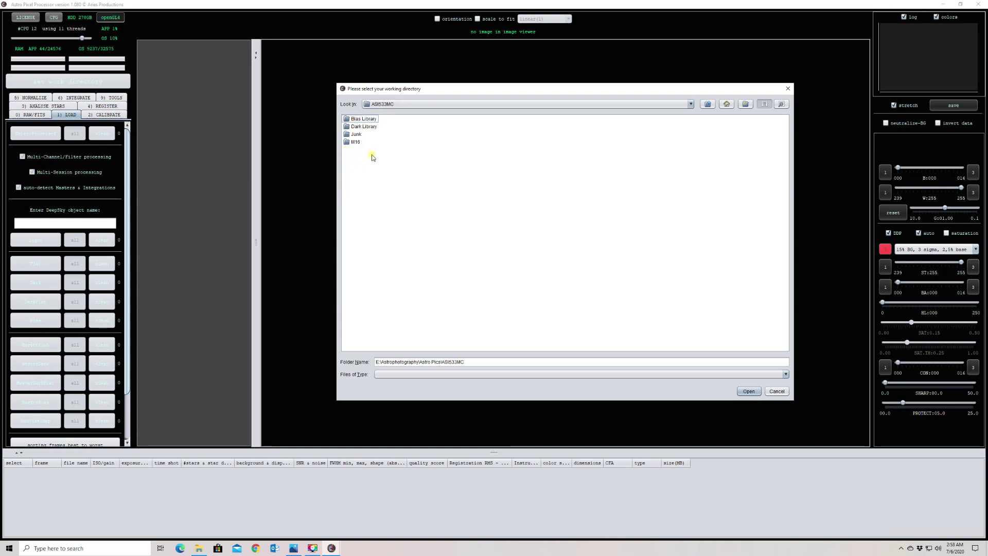
click(353, 144)
click(747, 390)
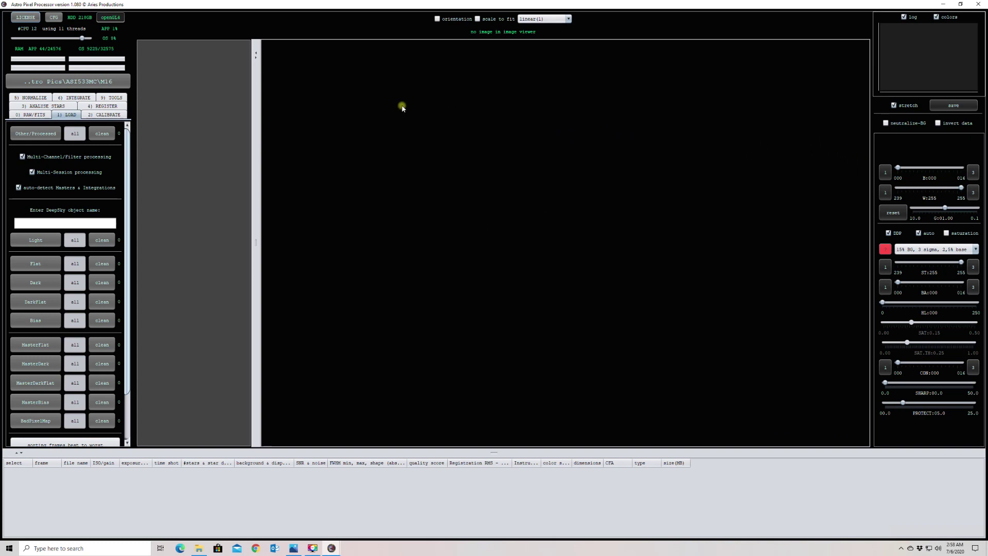
- Set the debayer to RGGB pattern with Ha-OIII color algorithm, and force Bayer/X-Trans CFA
click(30, 115)
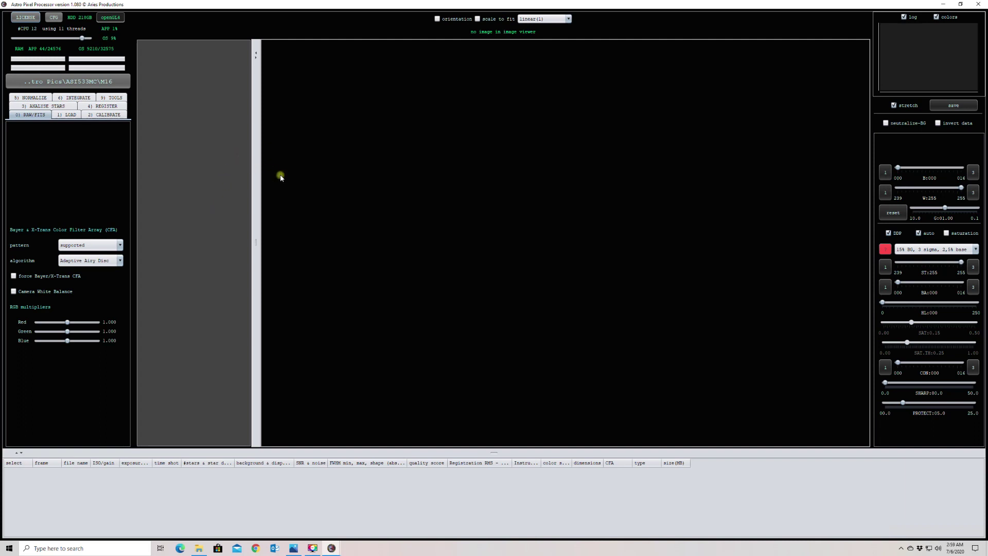
click(120, 245)
click(93, 259)
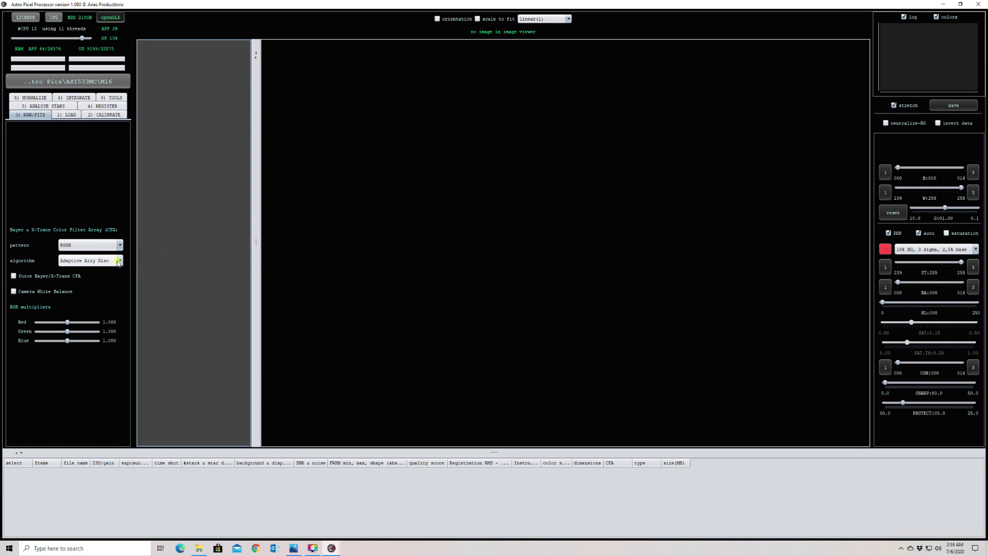
click(119, 261)
scroll(105, 304, down, 3)
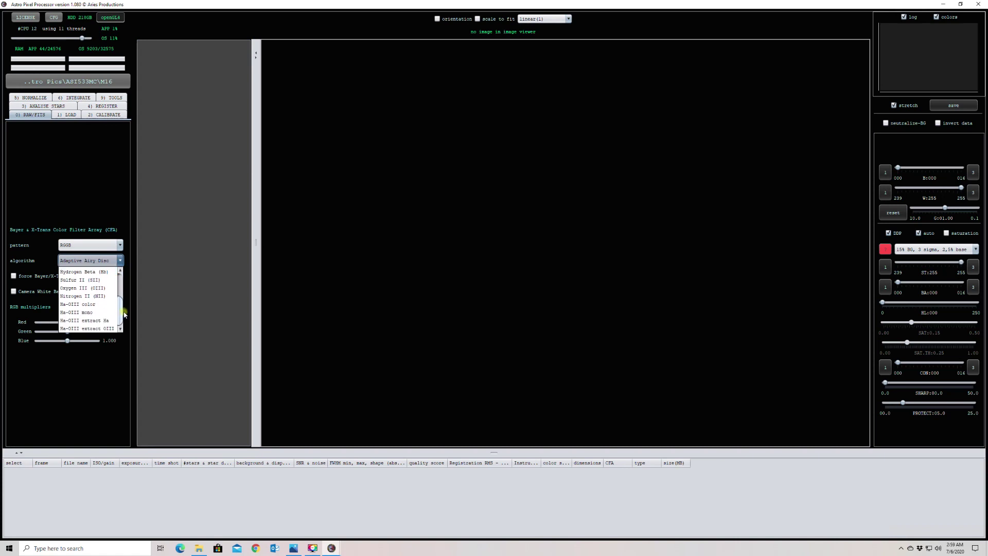
click(106, 305)
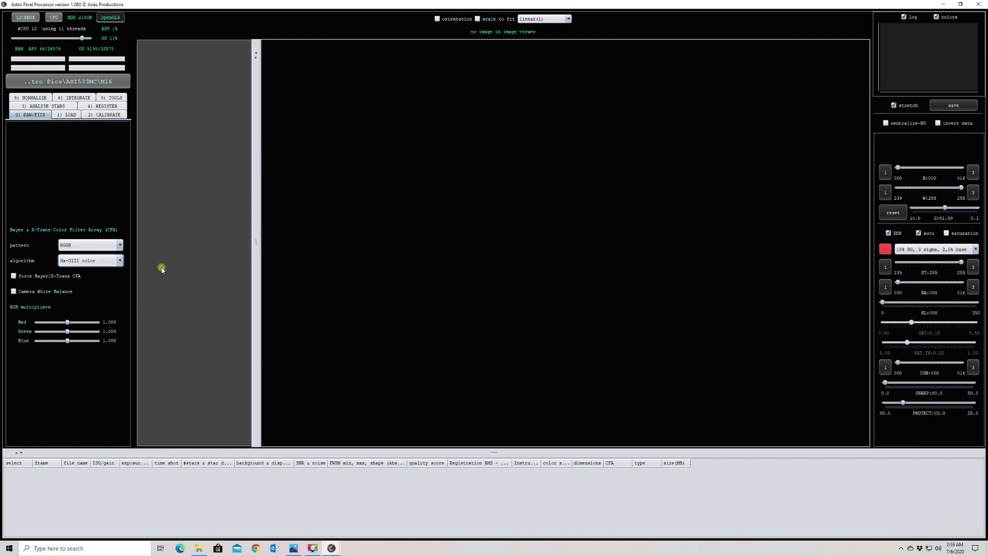
click(14, 276)
- Enable neutralize-BG and saturation, review the LOAD and INTEGRATE settings, then return to RAW/FITS
click(886, 123)
click(945, 234)
click(67, 115)
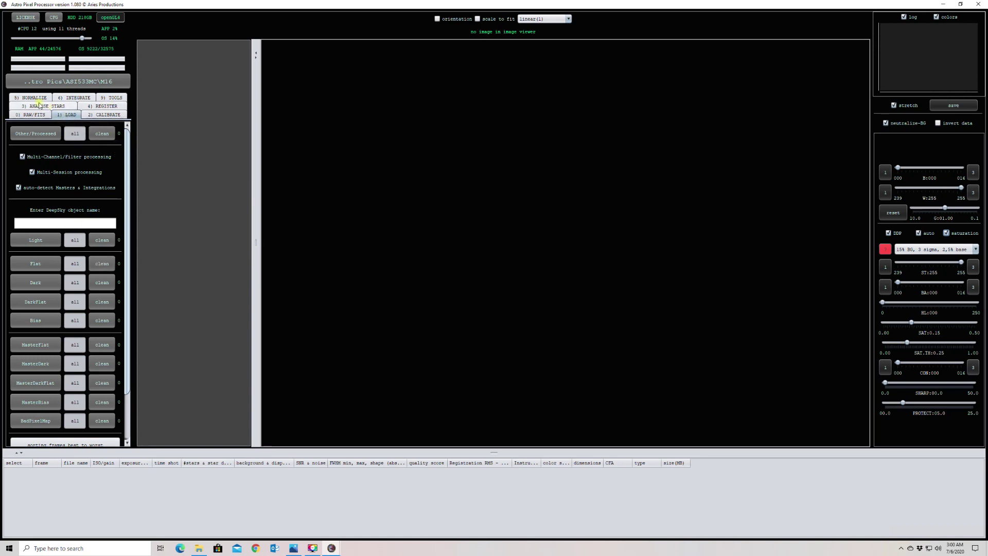
click(78, 97)
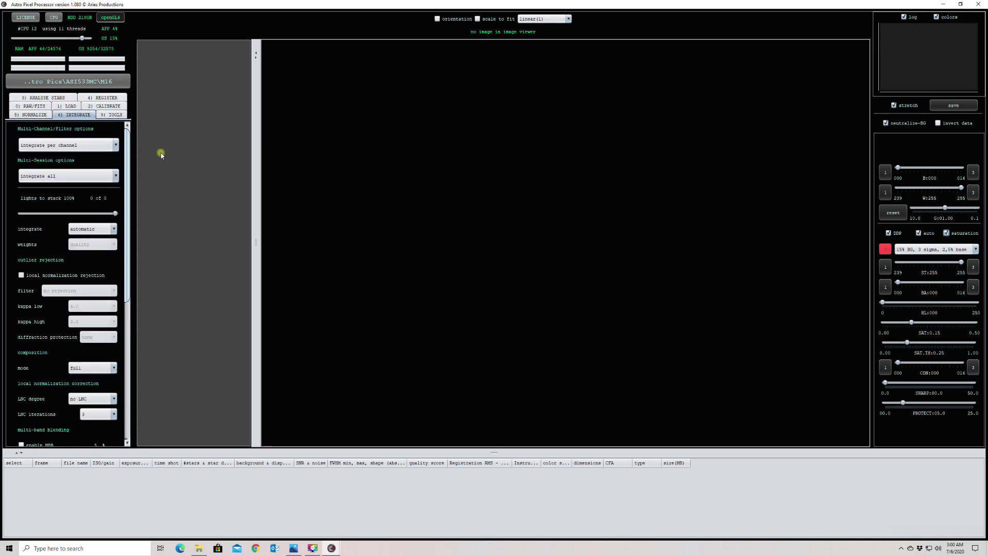
scroll(70, 249, down, 1)
scroll(70, 249, down, 5)
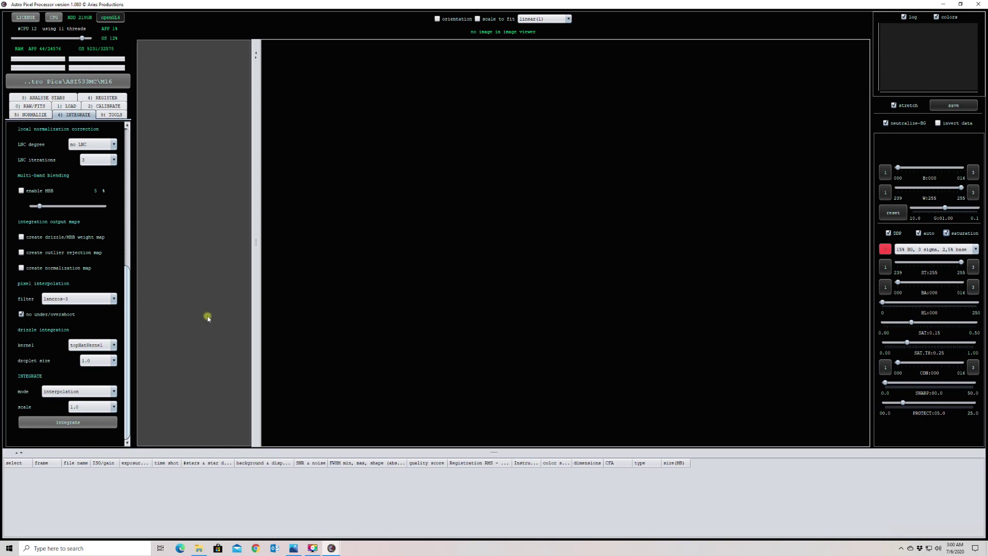
click(33, 106)
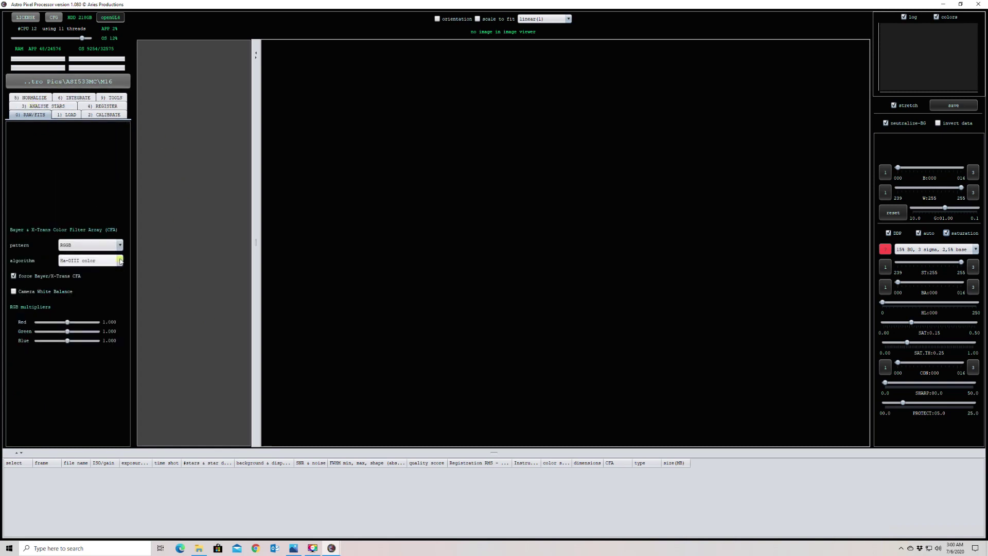
click(120, 261)
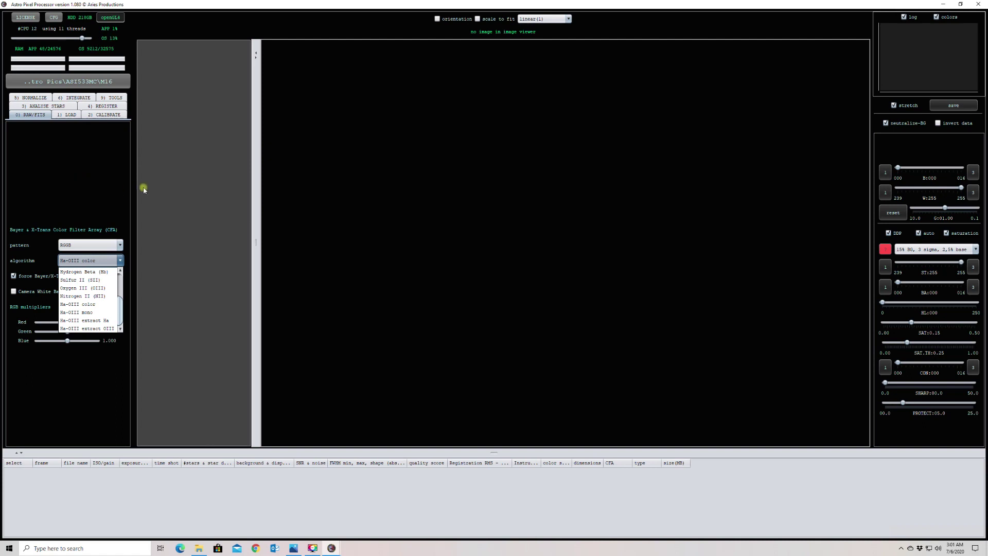
- Try the Ha-OIII extract Ha and then Ha-OIII extract OIII algorithms, then view normalize settings
click(105, 184)
click(120, 261)
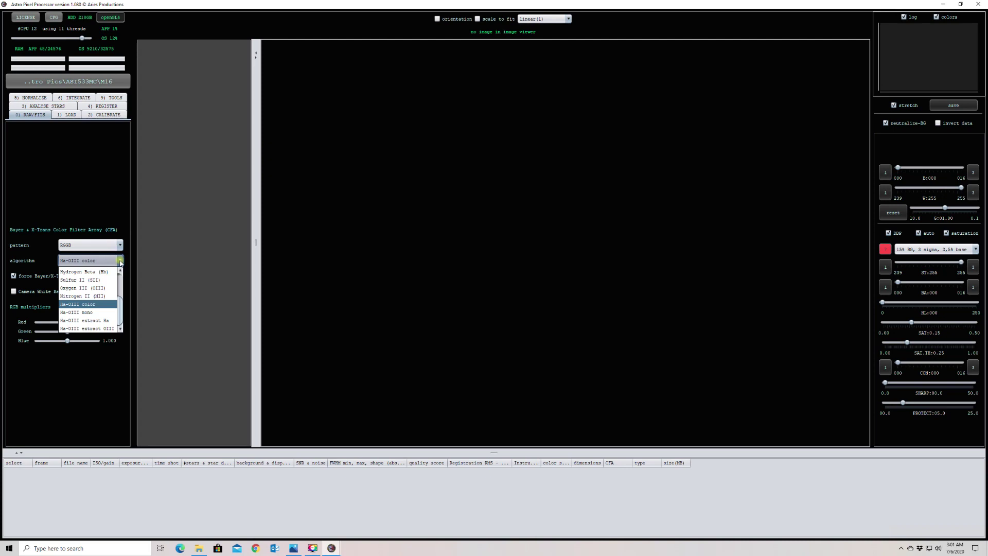
click(102, 322)
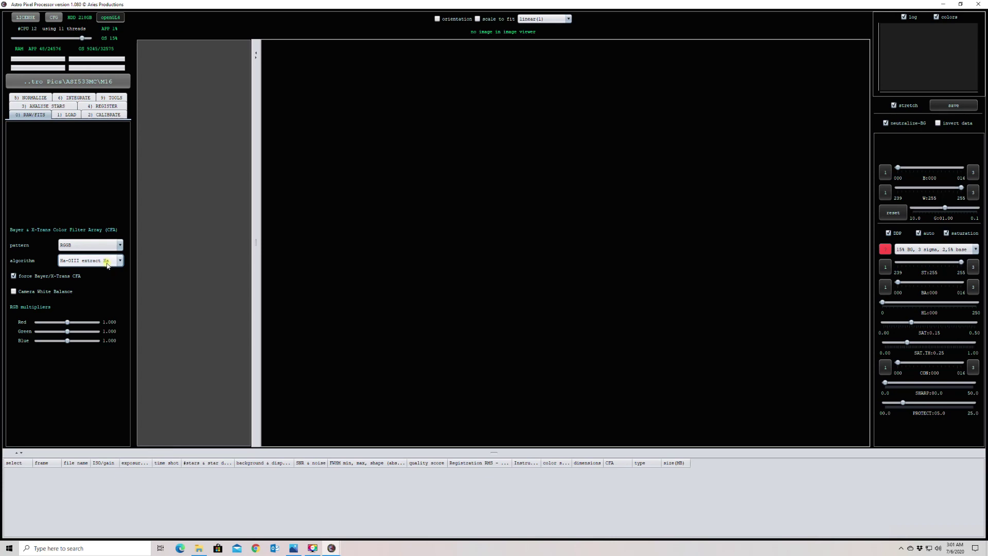
mouse_move(108, 265)
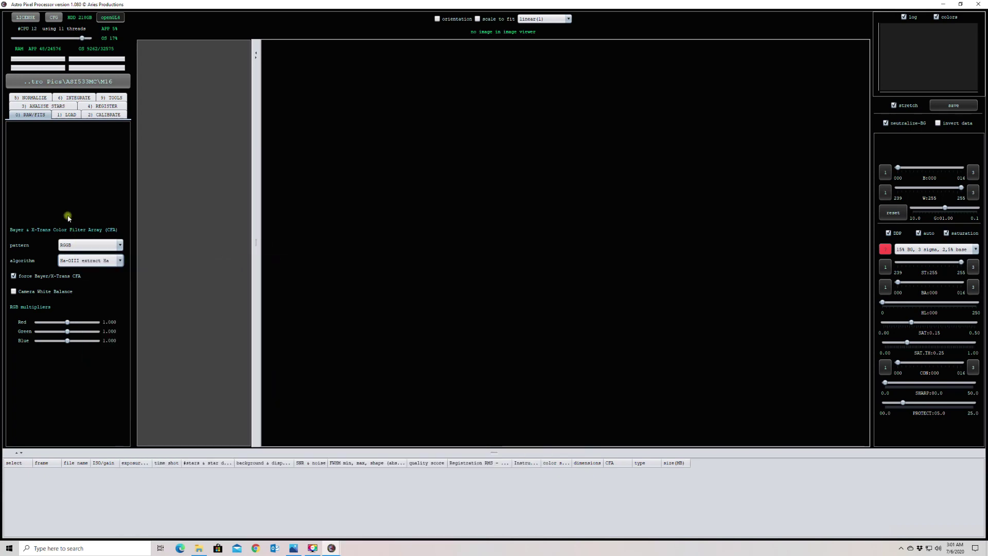
click(87, 261)
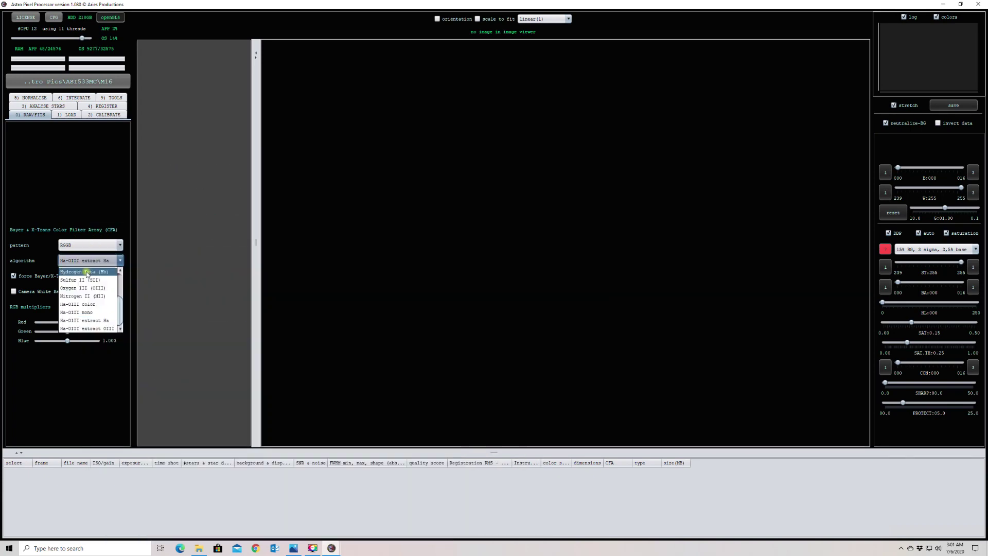
click(97, 328)
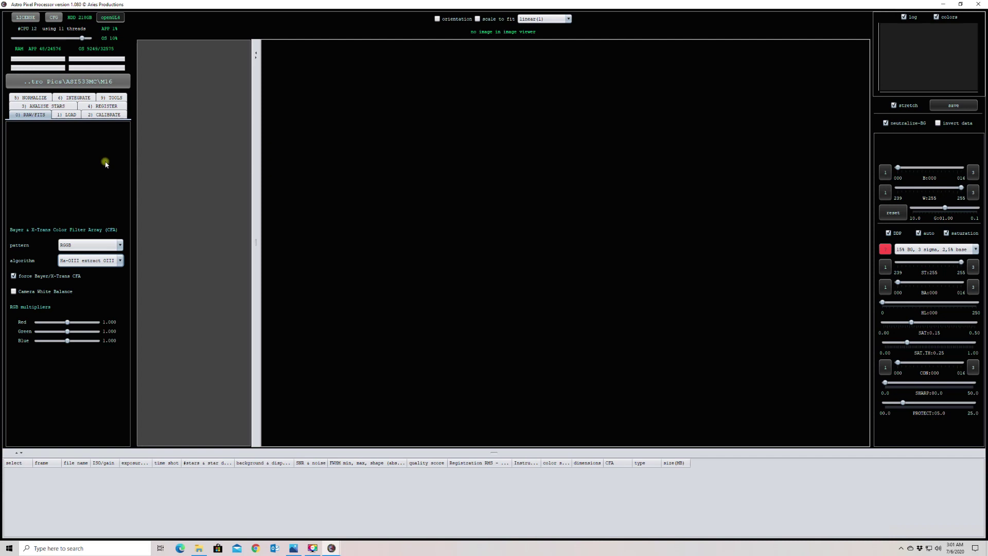
click(28, 98)
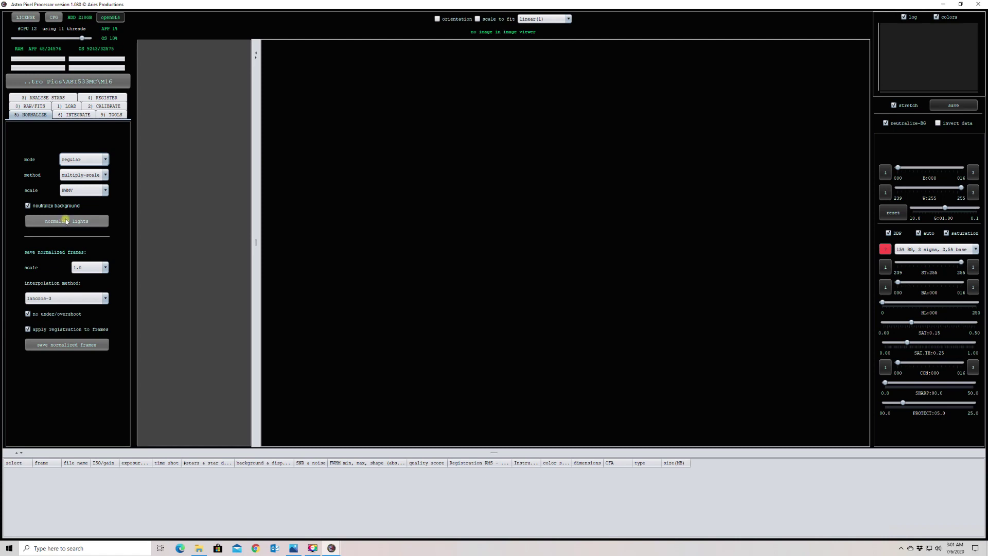
- Switch the debayer algorithm to Ha-OIII mono and bring up the Tools panel
click(74, 115)
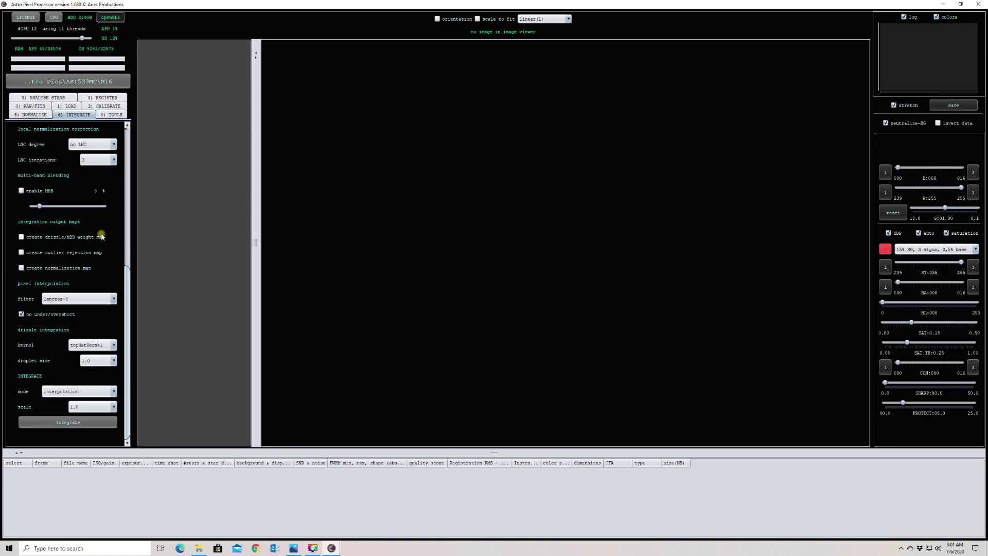
click(35, 107)
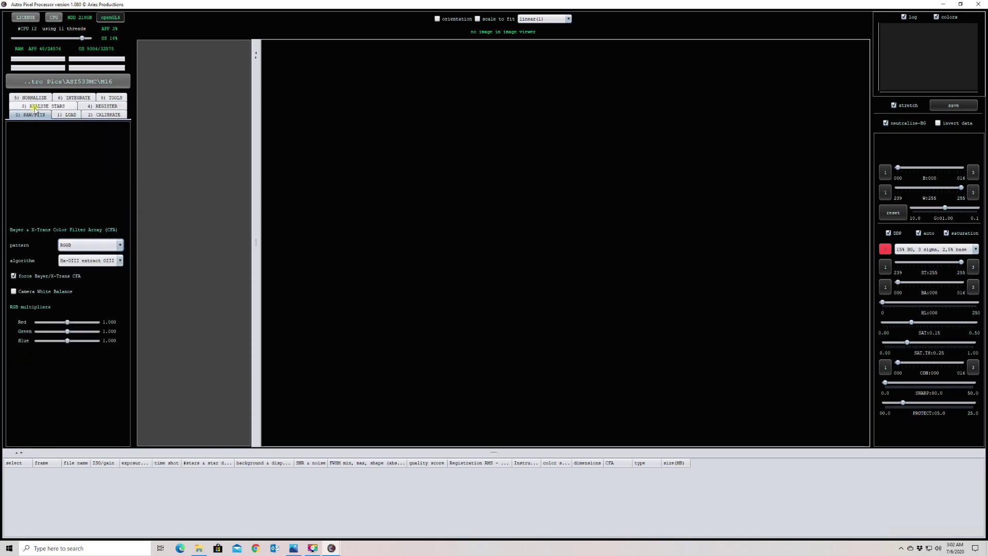
click(121, 263)
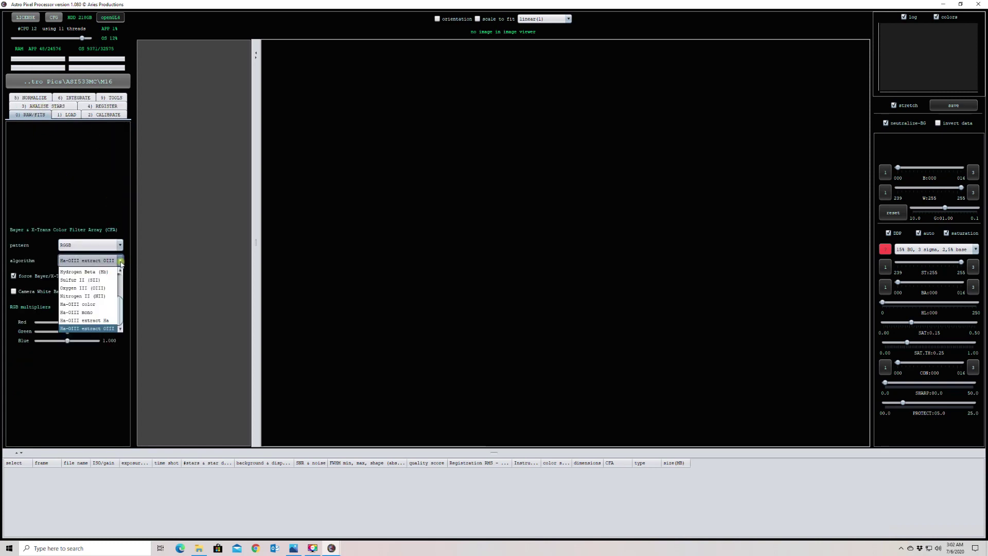
click(99, 311)
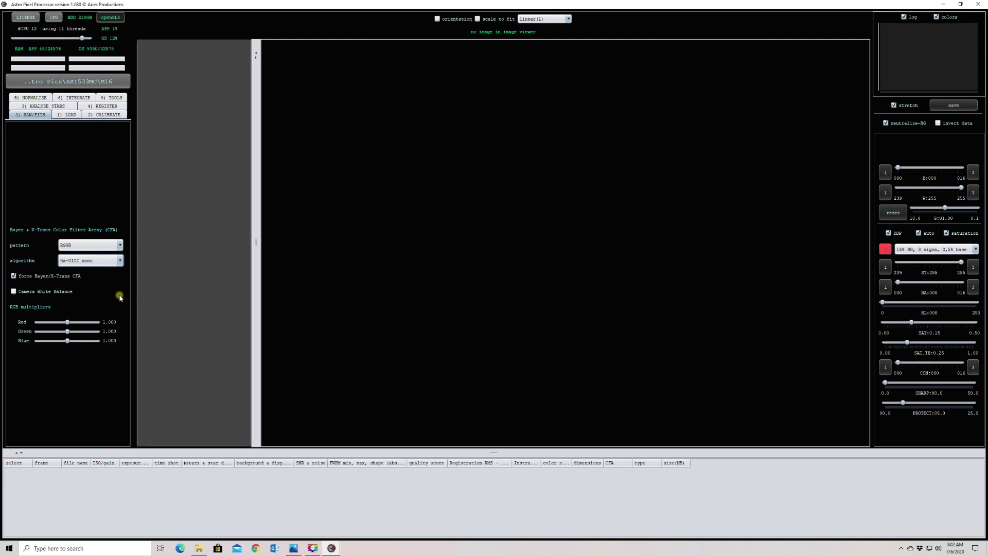
mouse_move(120, 297)
click(113, 97)
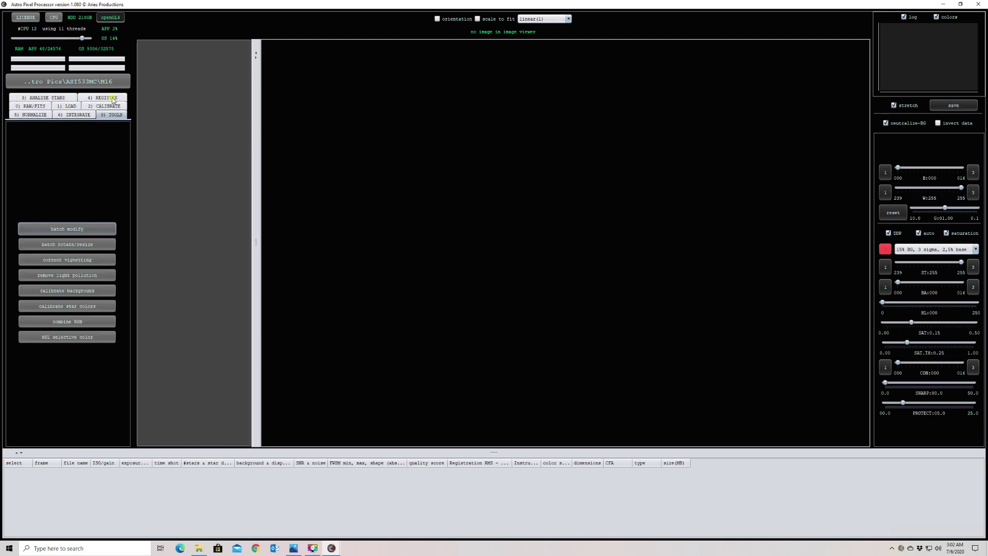
- Start Combine RGB and load M16-Hydrogen-alpha-session_1, M16-Lum and M16-OIII as channels
click(76, 322)
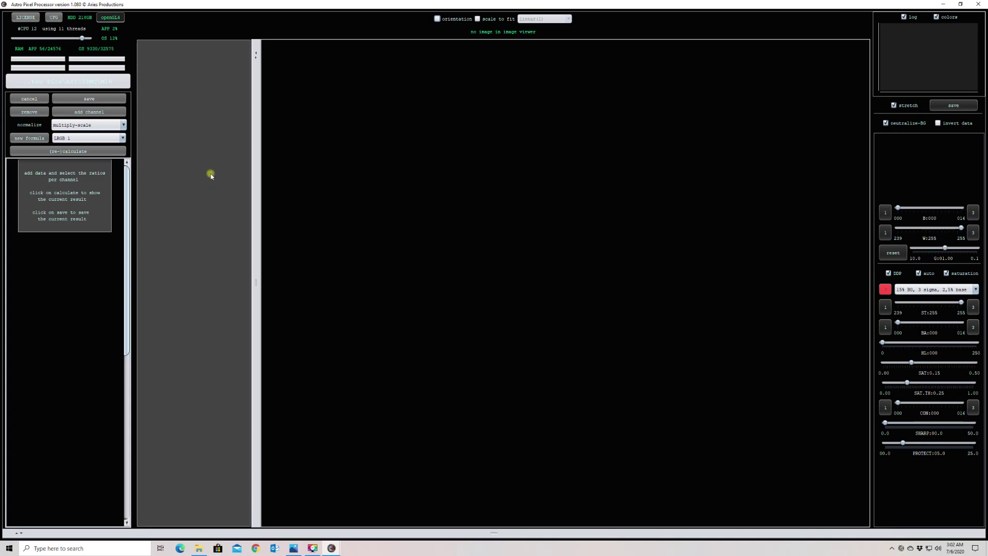
click(85, 116)
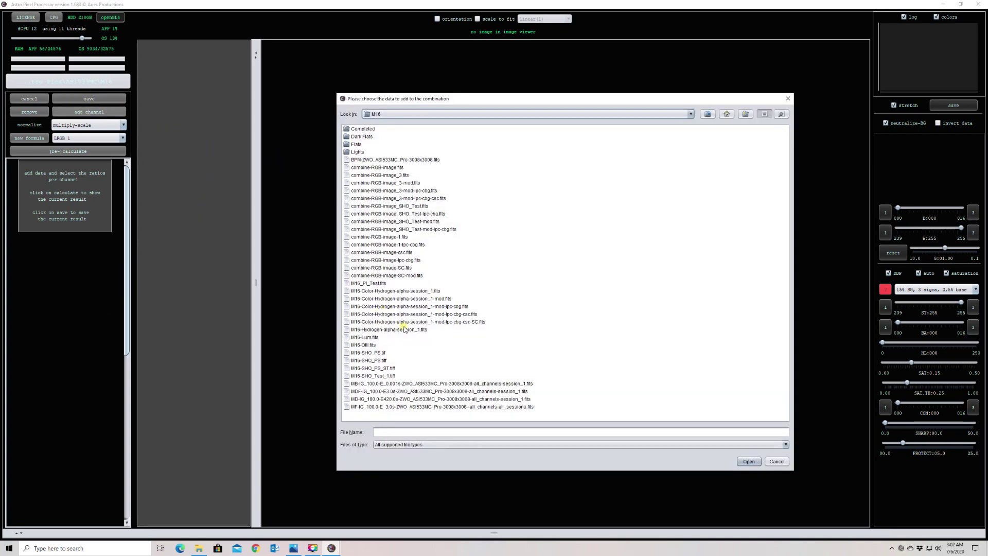
click(400, 329)
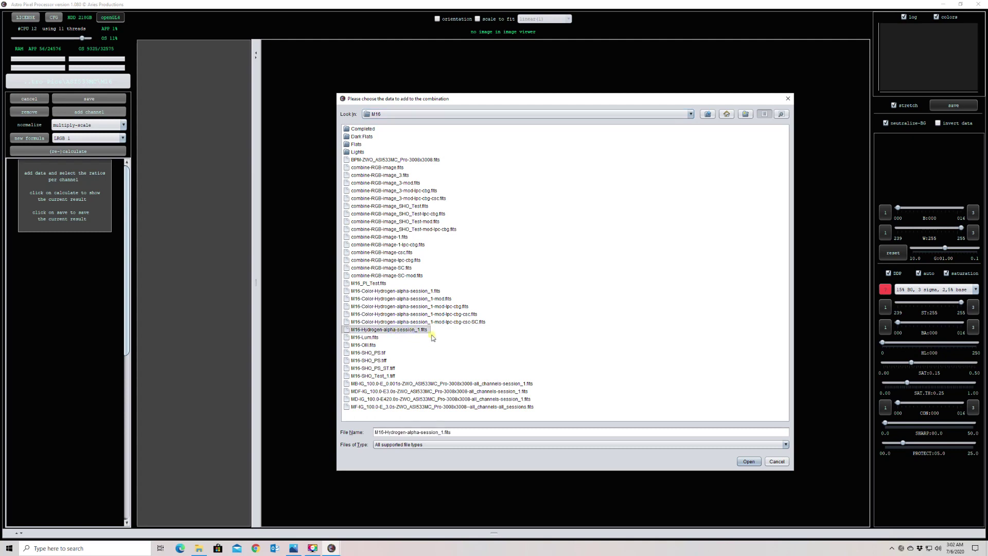
ctrl+click(369, 338)
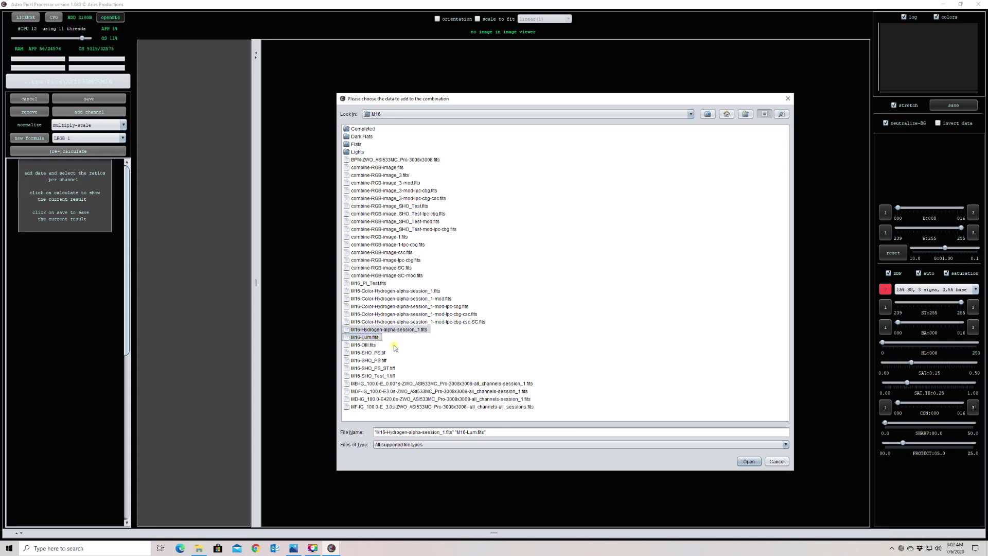
ctrl+click(366, 345)
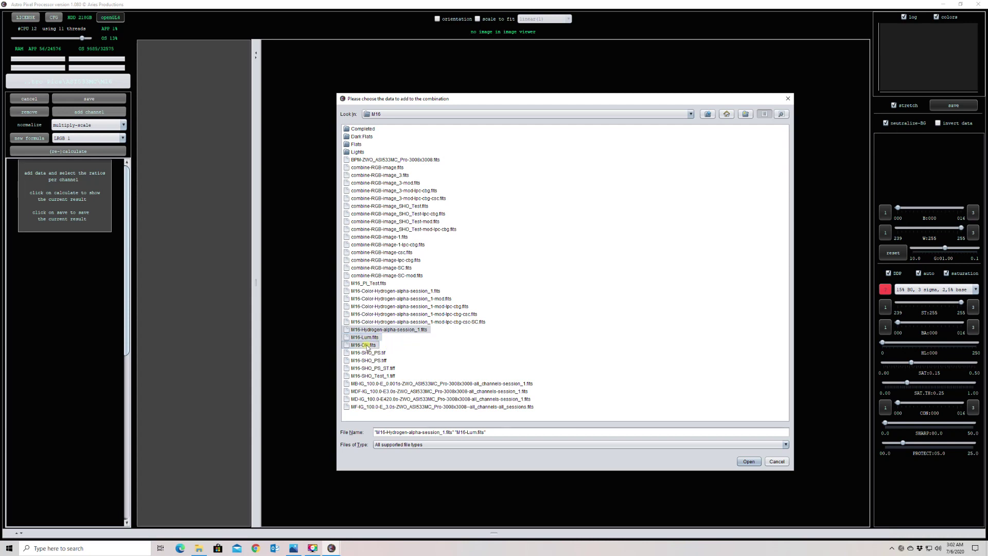
click(750, 462)
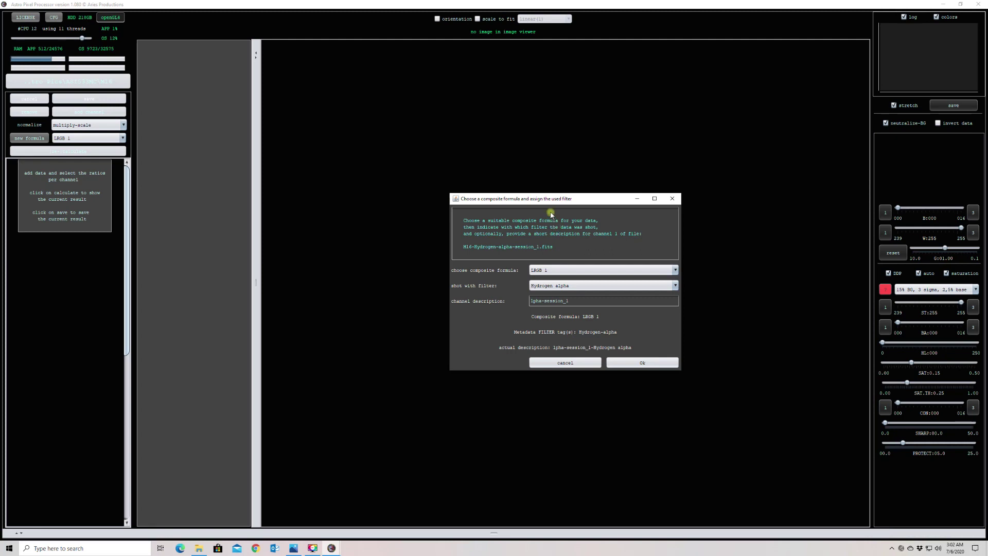
- Choose the SHO (Hubble) 2 formula and accept the Hydrogen alpha channel
click(565, 270)
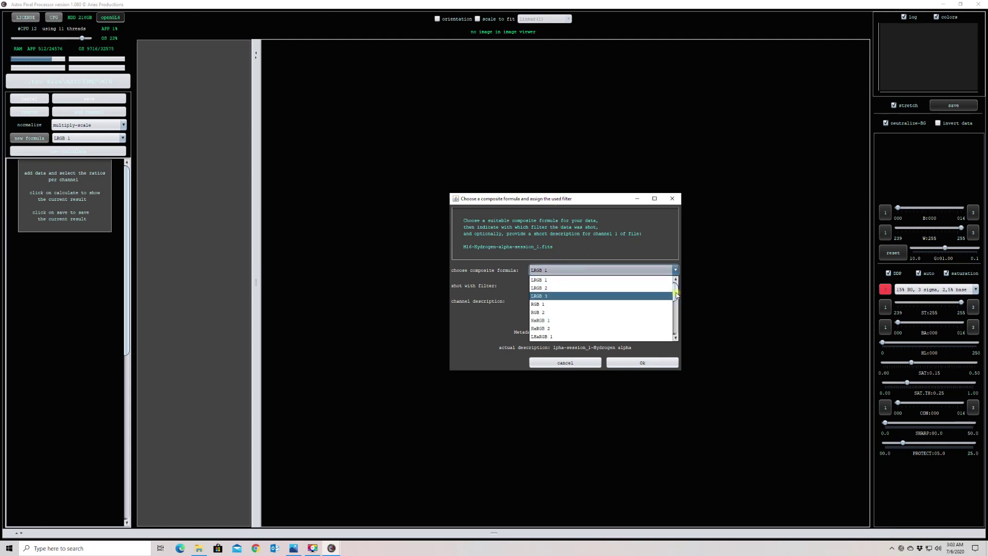
scroll(676, 298, down, 1)
drag(676, 299, 675, 312)
click(588, 311)
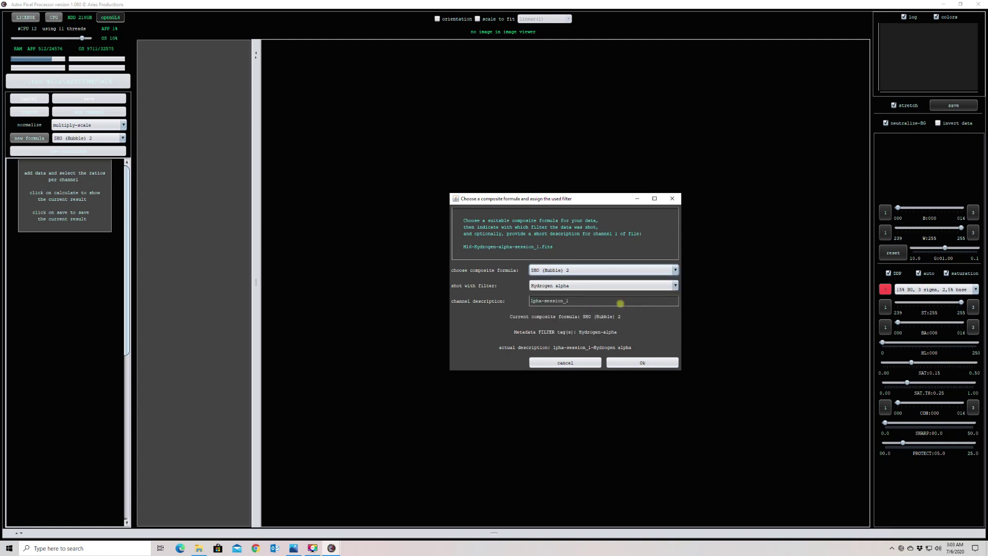
click(536, 299)
click(576, 328)
click(643, 363)
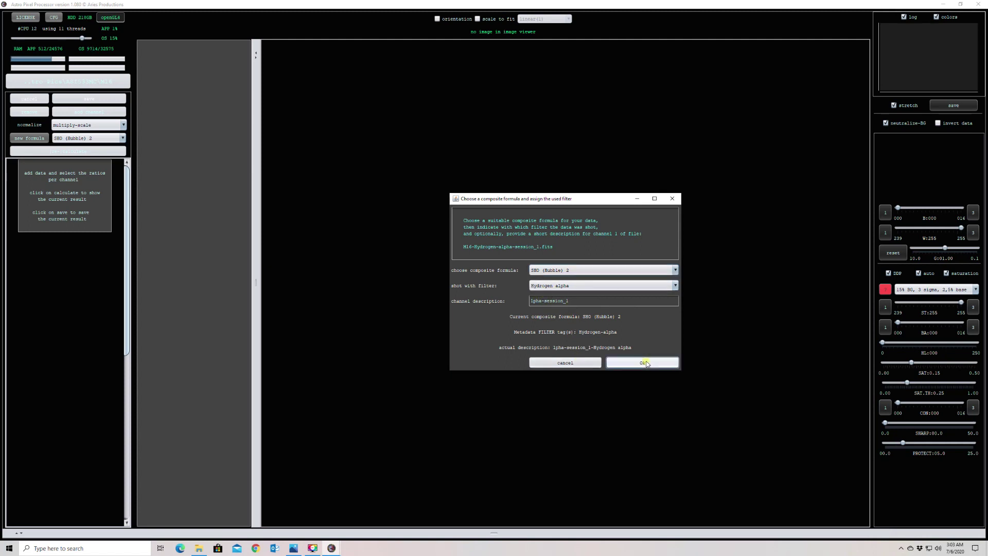
- Assign M16-Lum as Sulphur II and M16-OIII as Oxygen III
click(617, 273)
click(573, 277)
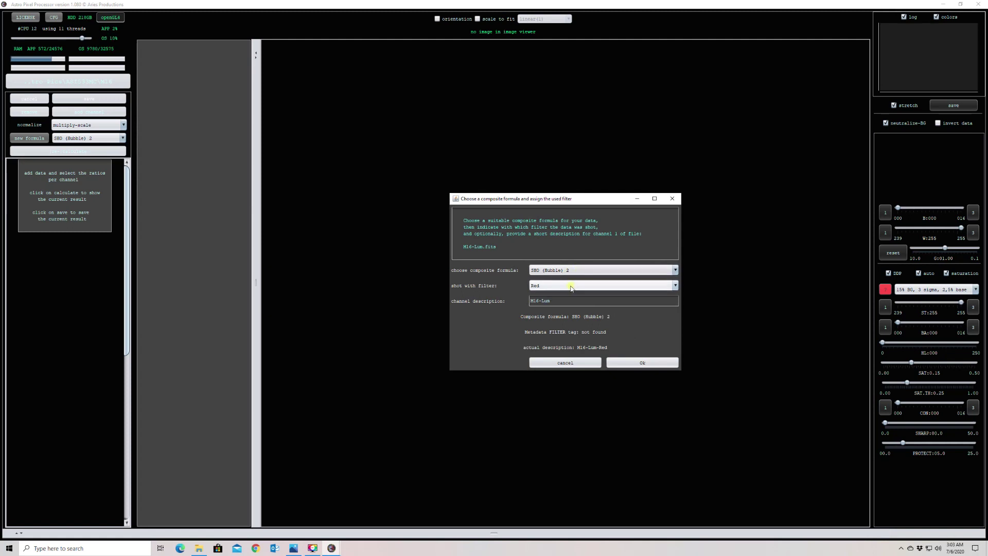
click(570, 286)
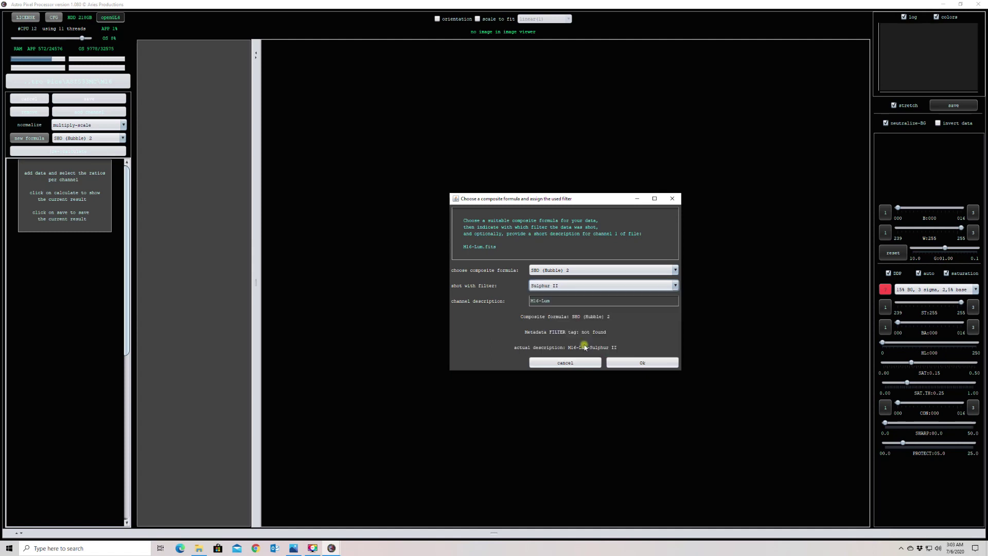
click(581, 344)
click(643, 364)
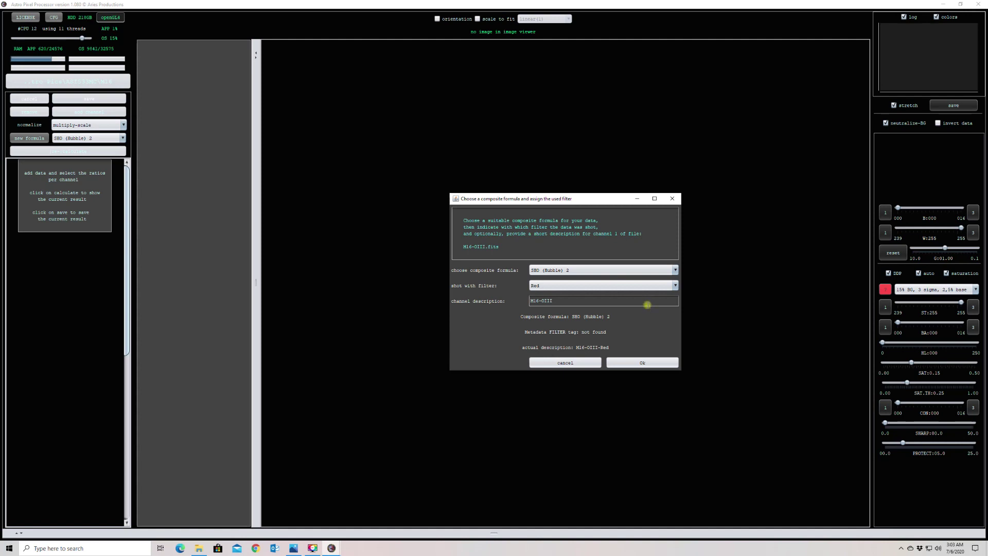
click(670, 286)
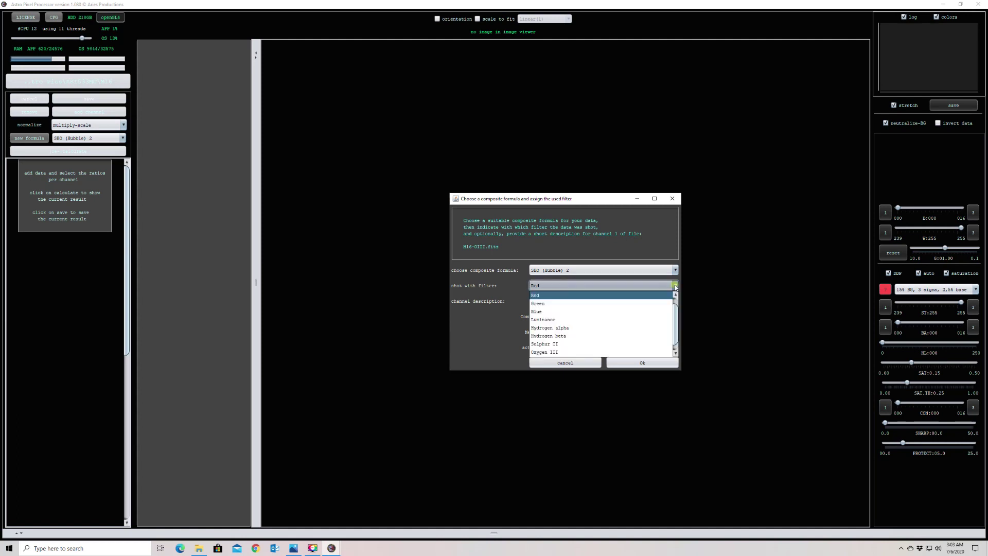
click(630, 352)
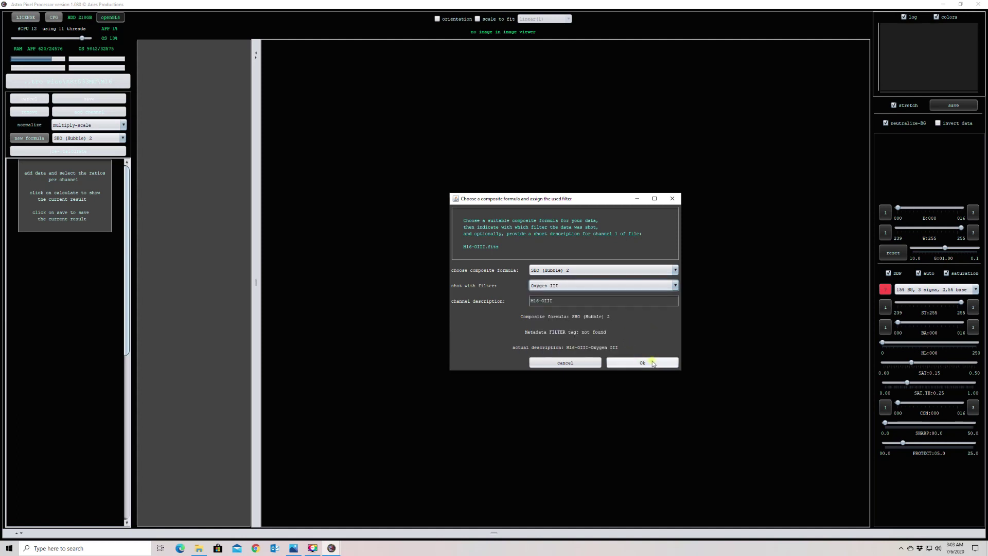
click(650, 363)
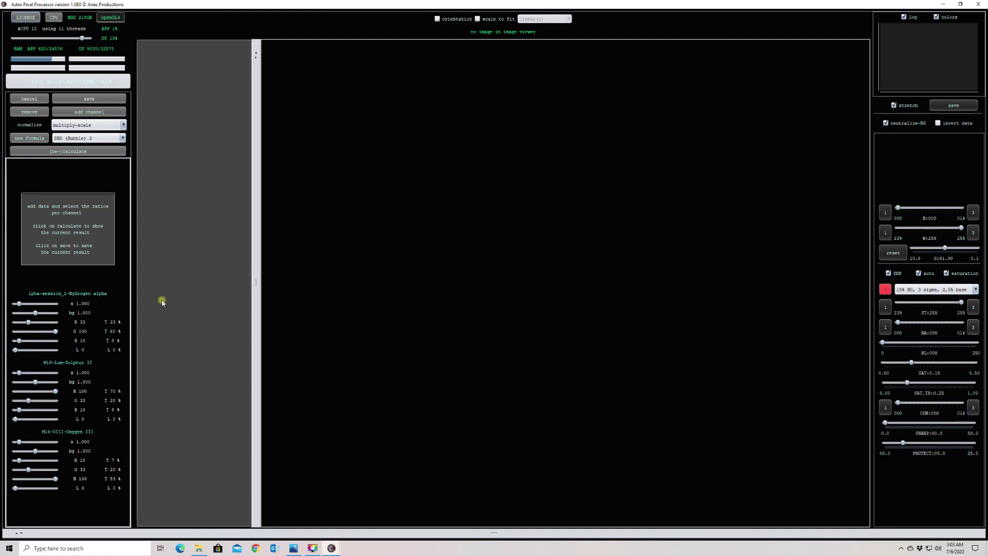
- Set the Hydrogen alpha channel to x 4.712, G 5 and L 35
drag(21, 308, 34, 307)
drag(56, 332, 54, 332)
drag(54, 333, 23, 344)
drag(16, 352, 30, 354)
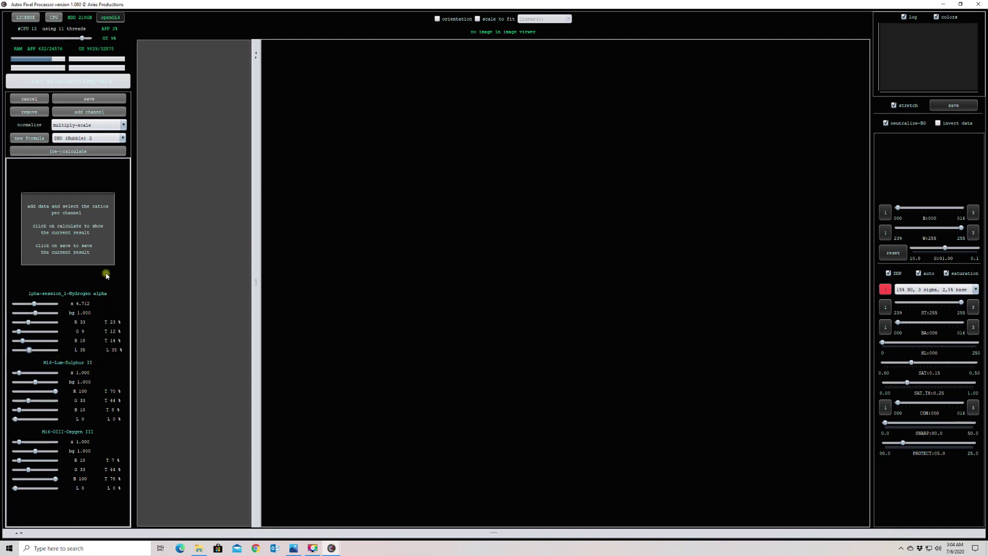
- Recalculate, then set Sulphur II to x 7.119 with R 100, G 0 and B 0
click(72, 154)
drag(21, 374, 45, 376)
drag(45, 375, 51, 376)
drag(46, 375, 45, 376)
drag(45, 376, 46, 376)
drag(28, 401, 6, 410)
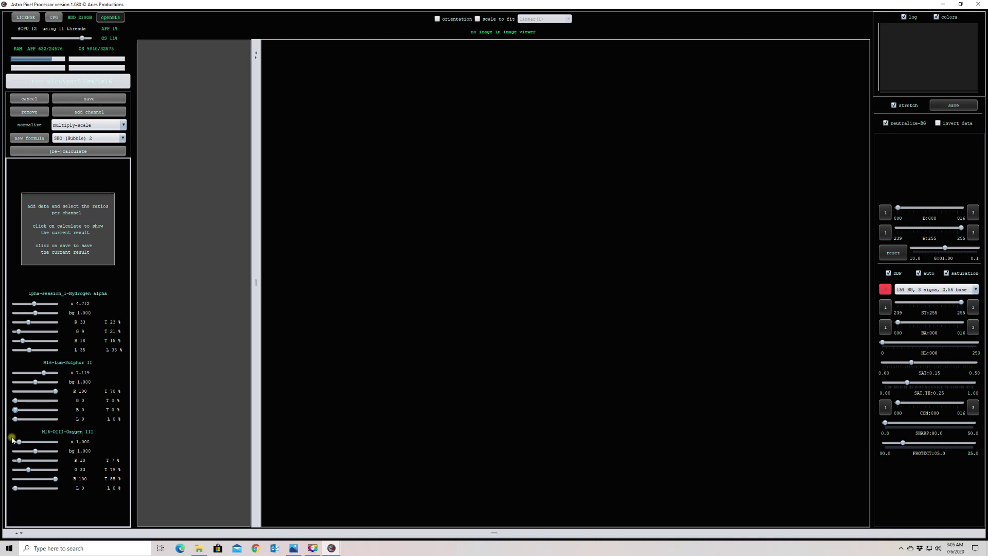
- Set the Oxygen III channel to x 10.000, R 0, G 20 and L 16
drag(22, 442, 72, 440)
drag(19, 462, 6, 462)
drag(27, 470, 17, 470)
drag(18, 489, 23, 488)
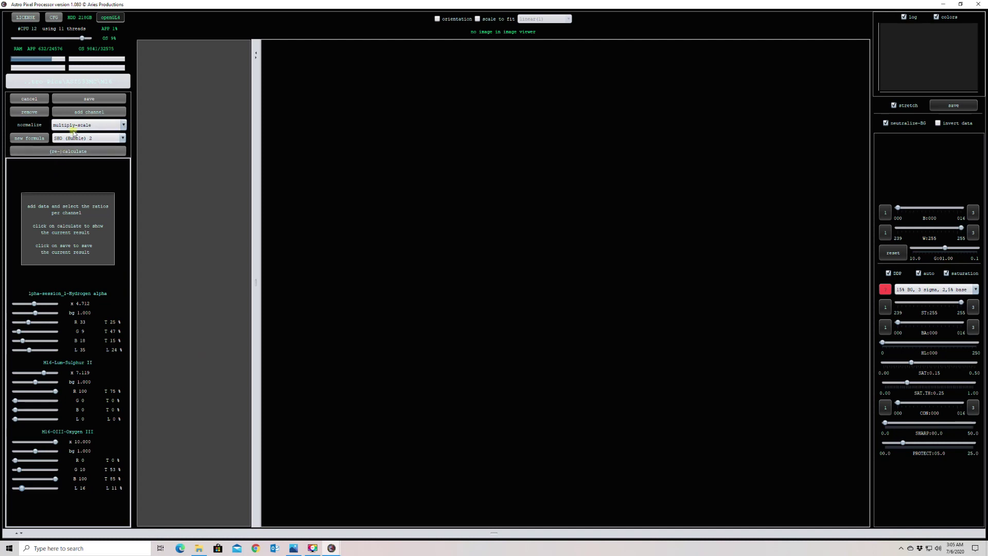
- Set channel normalization to 'add' and recalculate the combined SHO preview of M16
click(123, 128)
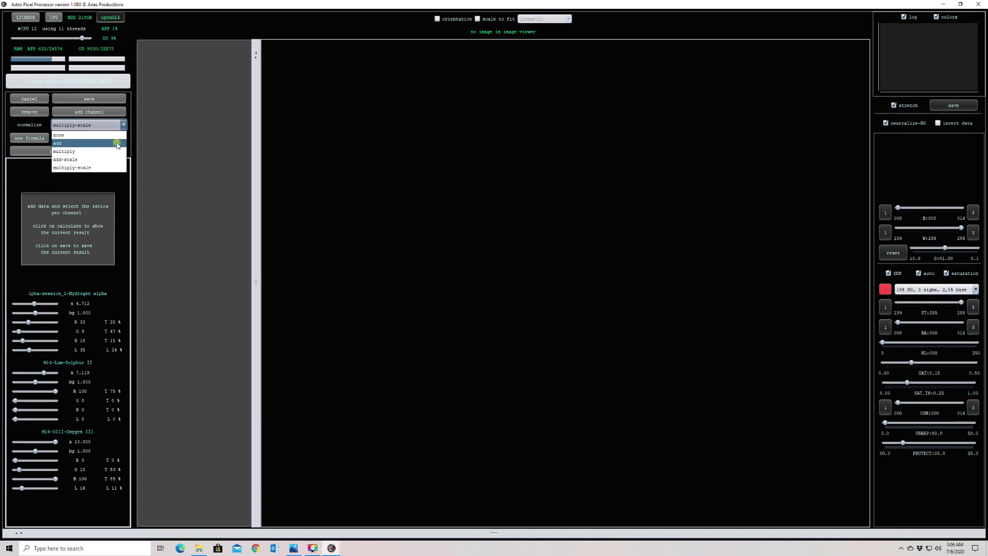
click(118, 145)
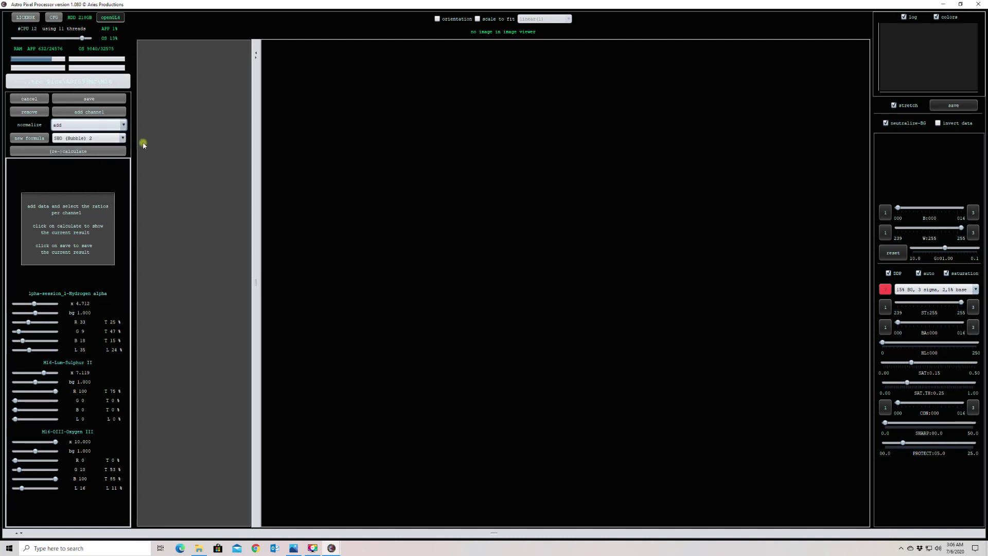
click(65, 151)
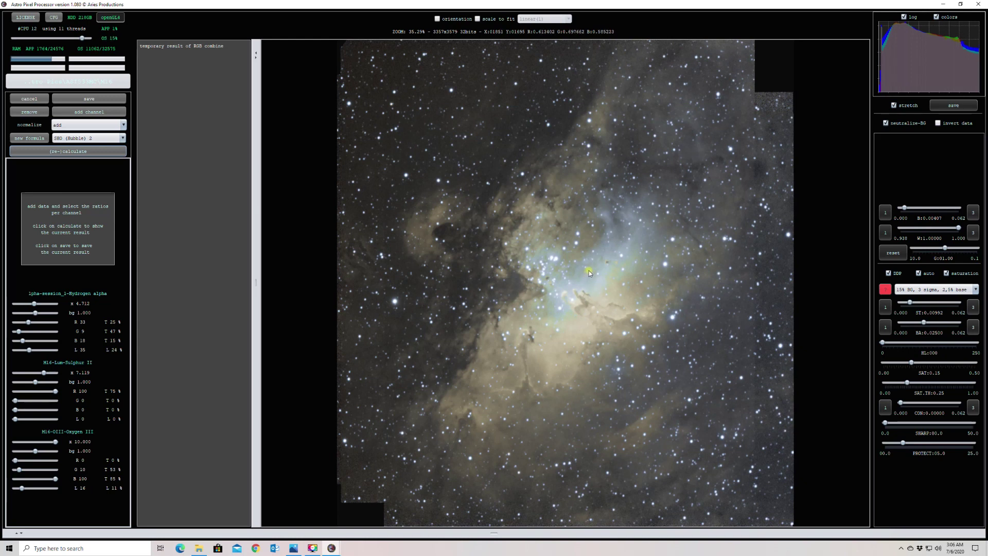
- Apply the '10% BG, 3 sigma, 2,5% base' stretch preset
click(975, 290)
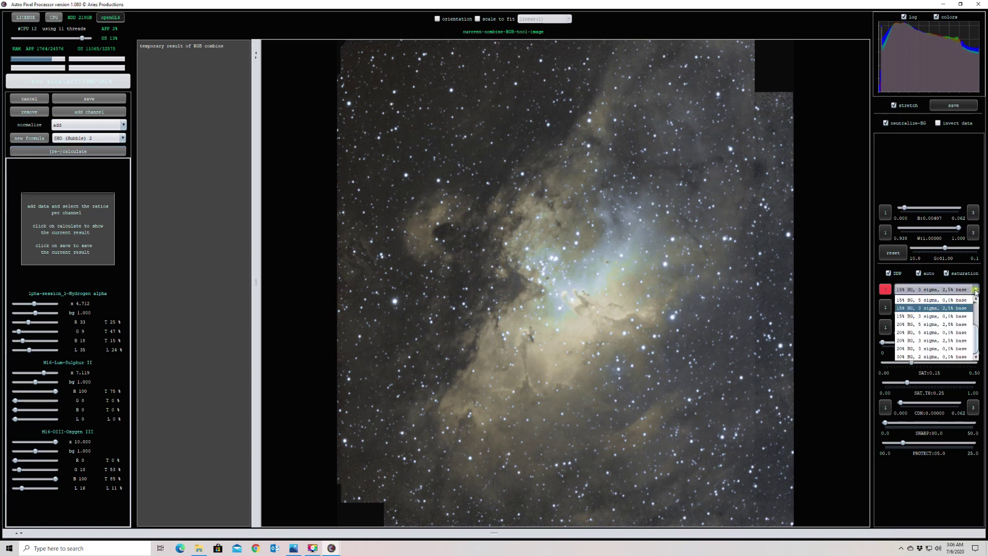
click(975, 300)
click(976, 299)
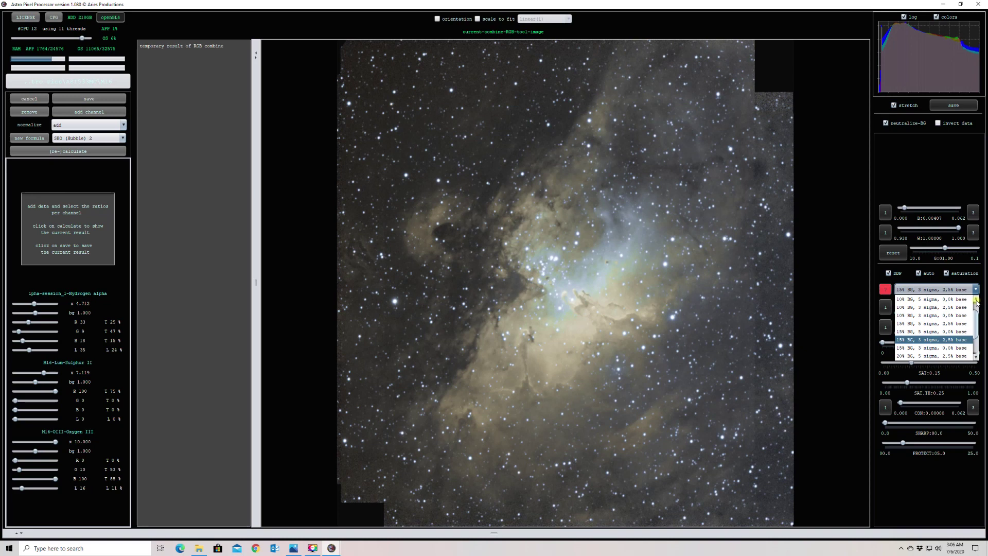
click(949, 308)
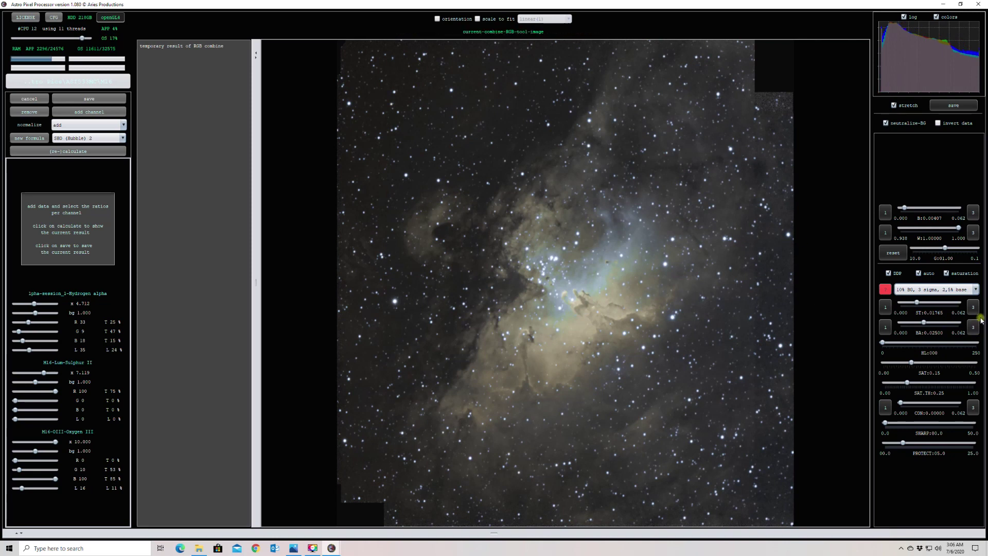
- Raise saturation, lower saturation threshold, add contrast, sharpen to 87.5 and protect 57.0
drag(913, 363, 932, 362)
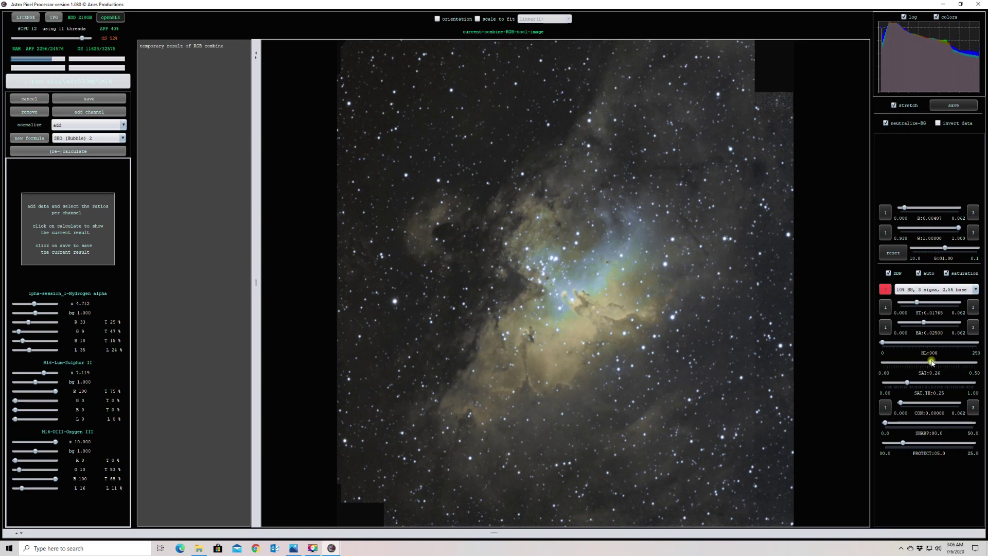
drag(908, 384, 897, 384)
click(884, 408)
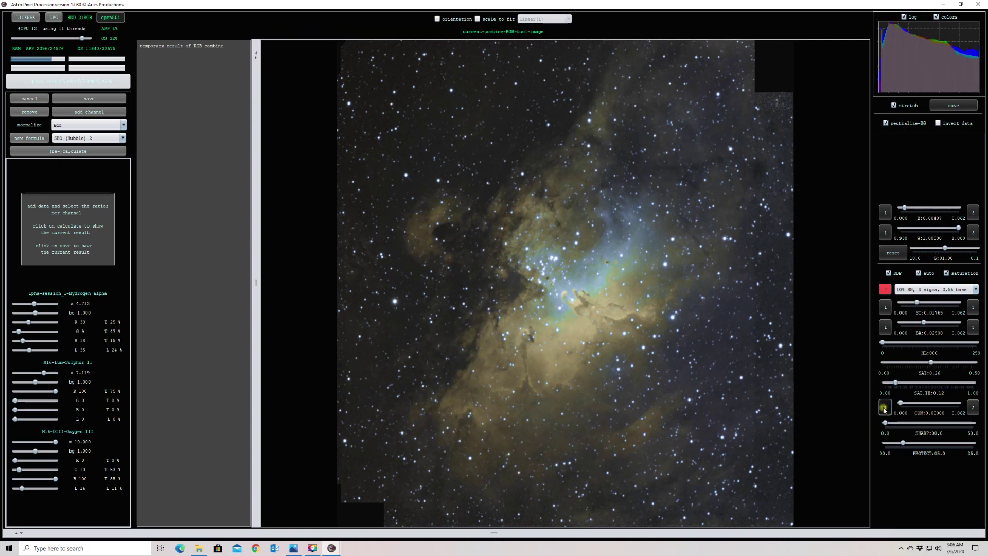
drag(900, 403, 920, 404)
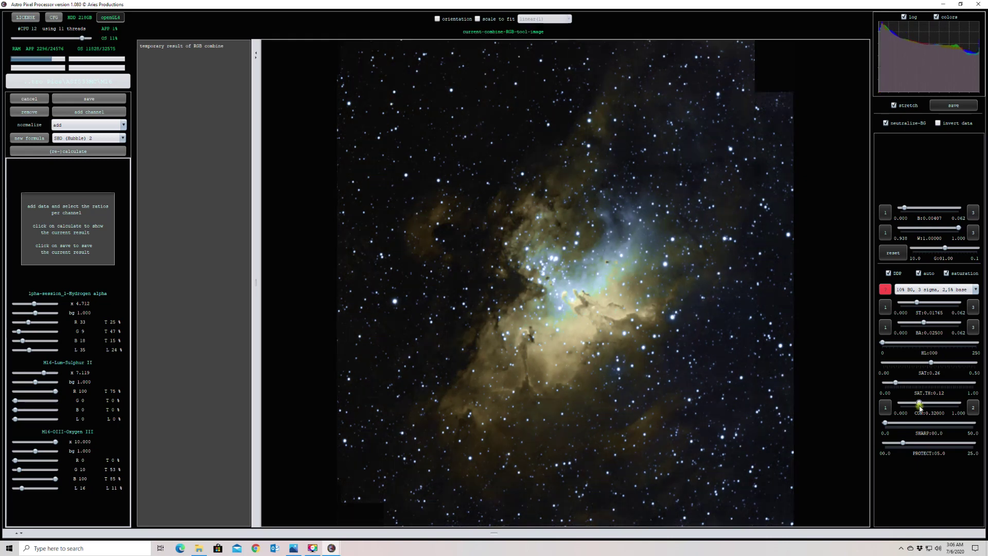
click(901, 422)
drag(885, 423, 898, 422)
drag(906, 443, 907, 442)
drag(907, 442, 908, 443)
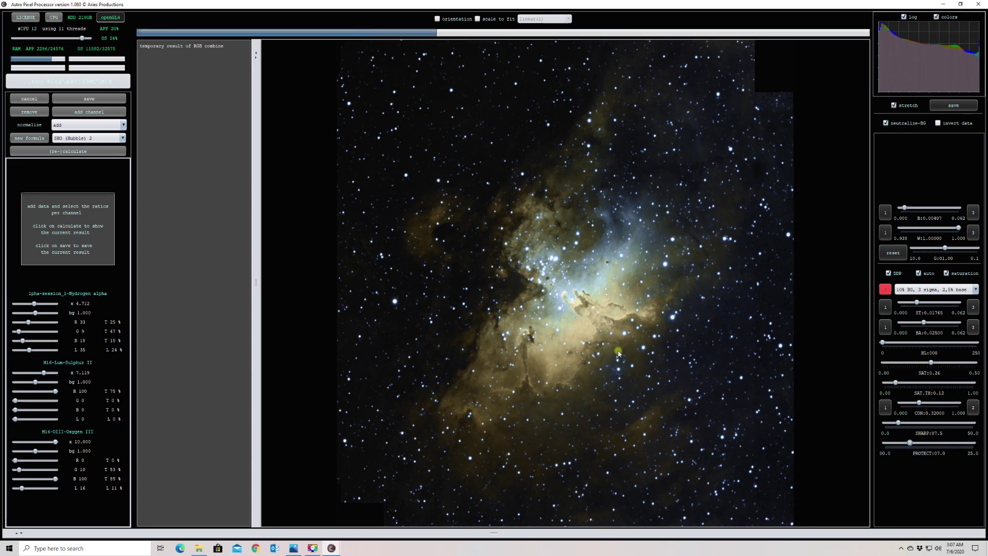
scroll(622, 351, up, 3)
scroll(622, 351, up, 1)
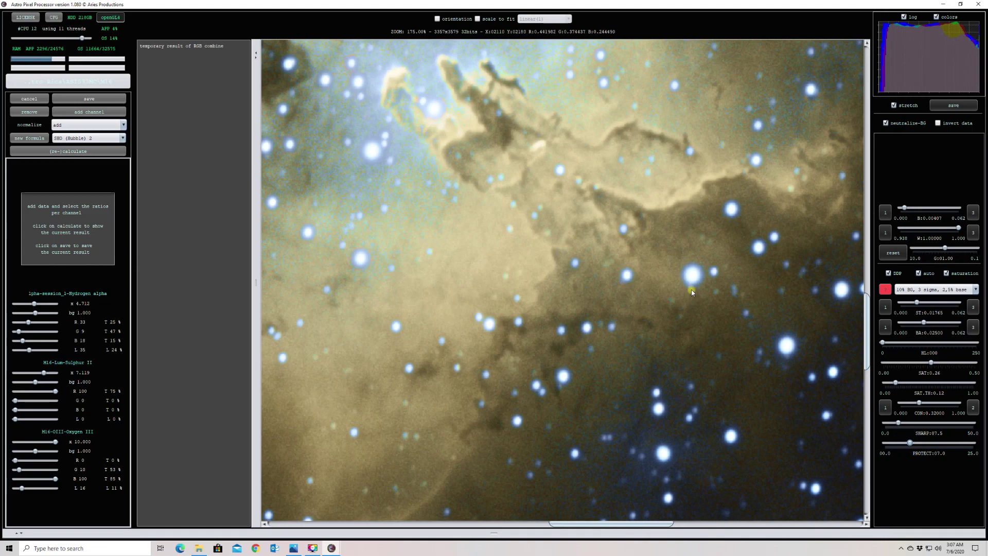
scroll(702, 297, down, 3)
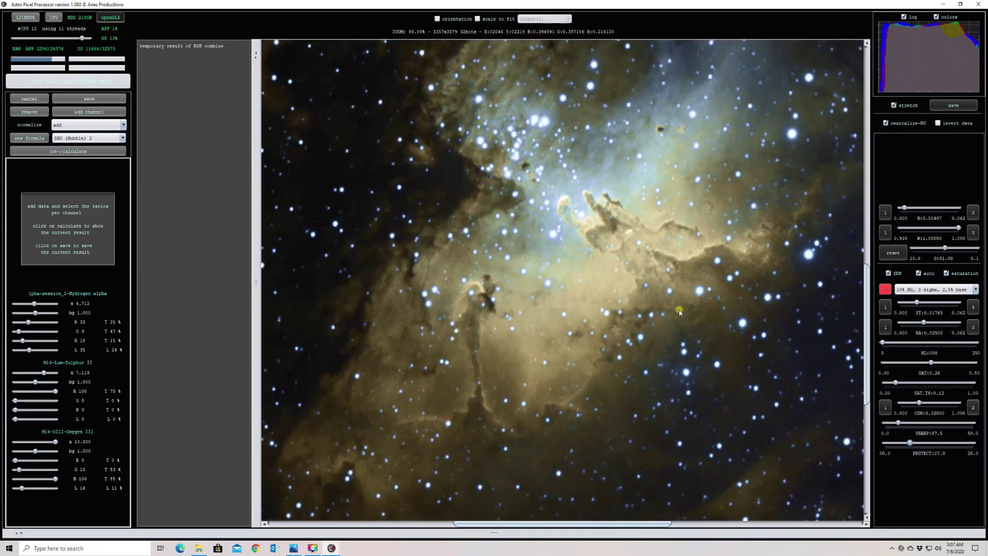
scroll(634, 291, up, 4)
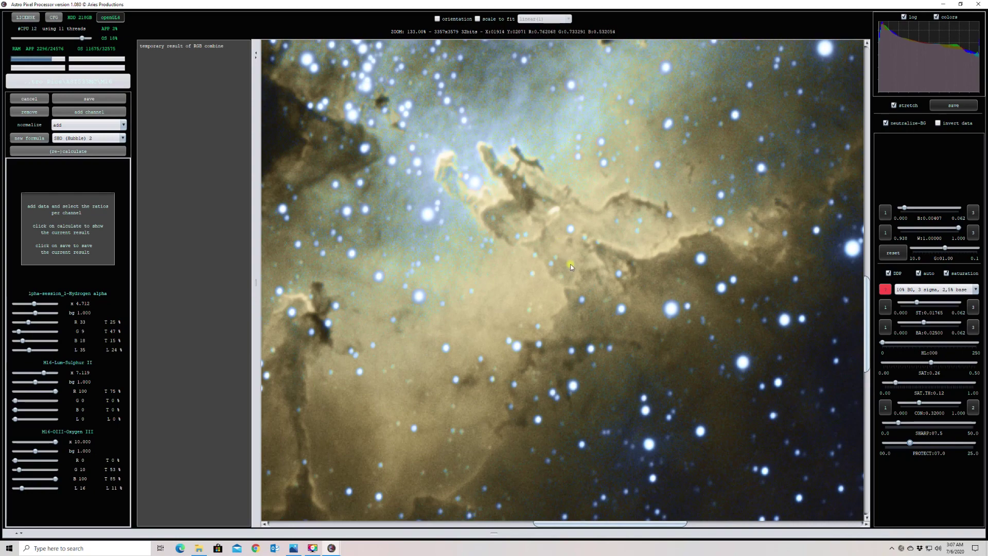
scroll(531, 215, down, 2)
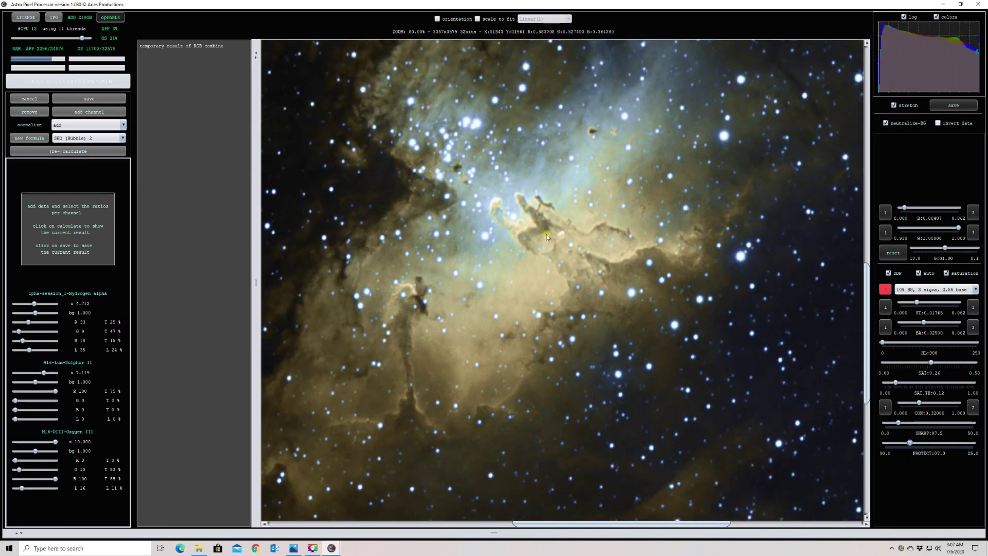
scroll(541, 248, down, 2)
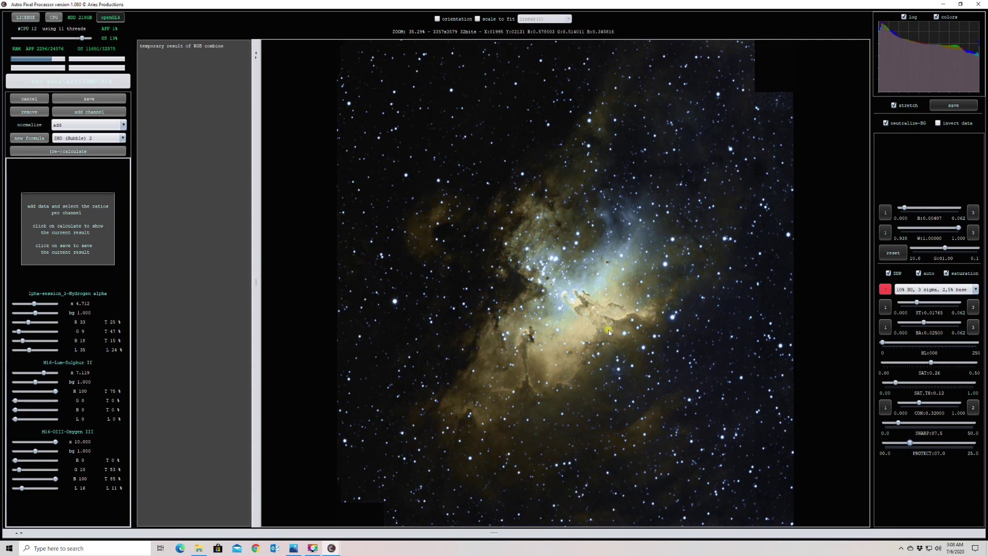
- Save as combine-RGB-image-2.fits without overwriting earlier files, then close Combine RGB
click(93, 99)
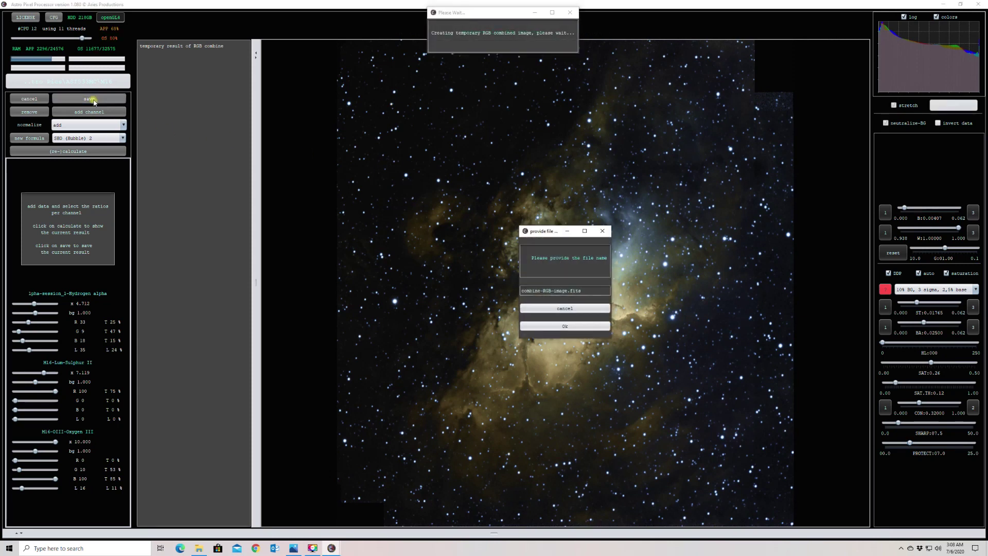
click(564, 325)
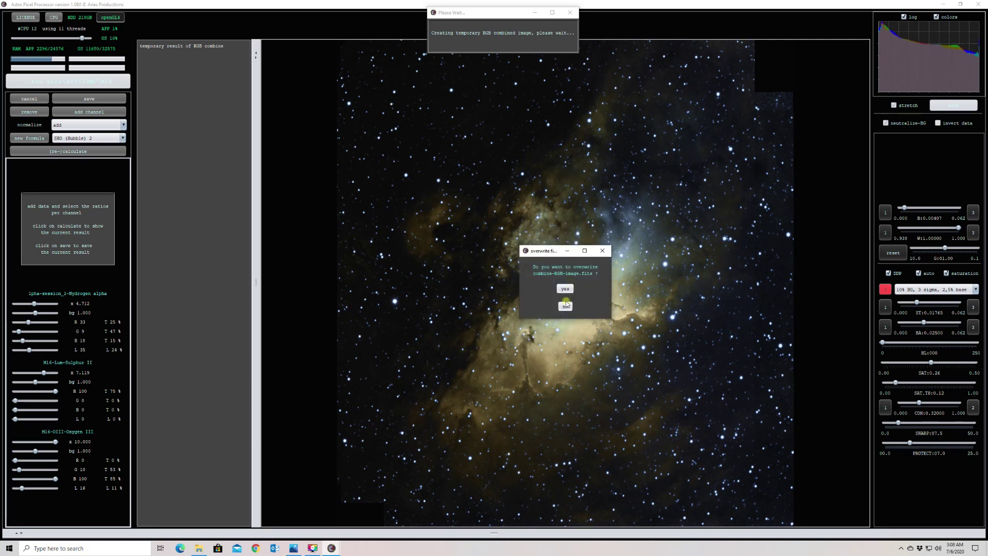
click(565, 306)
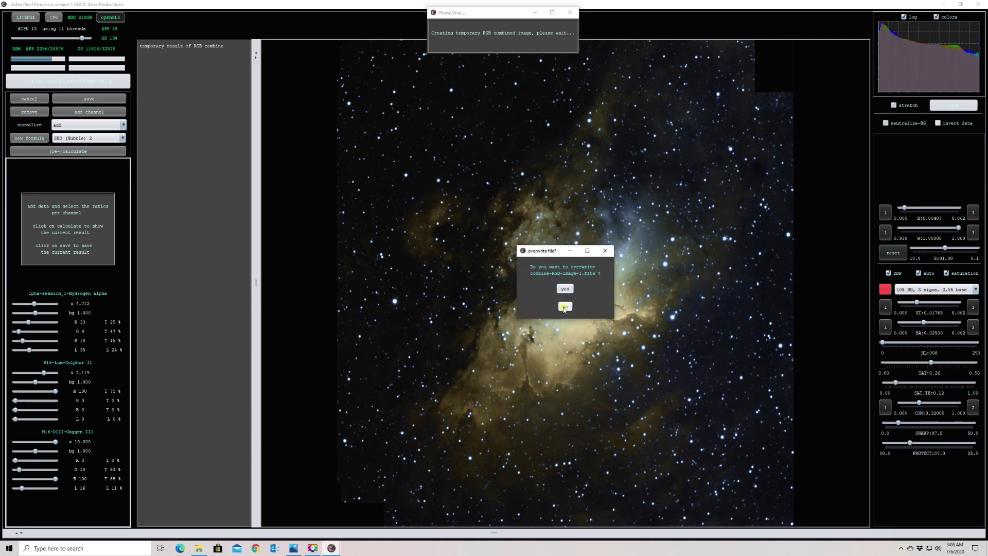
click(565, 307)
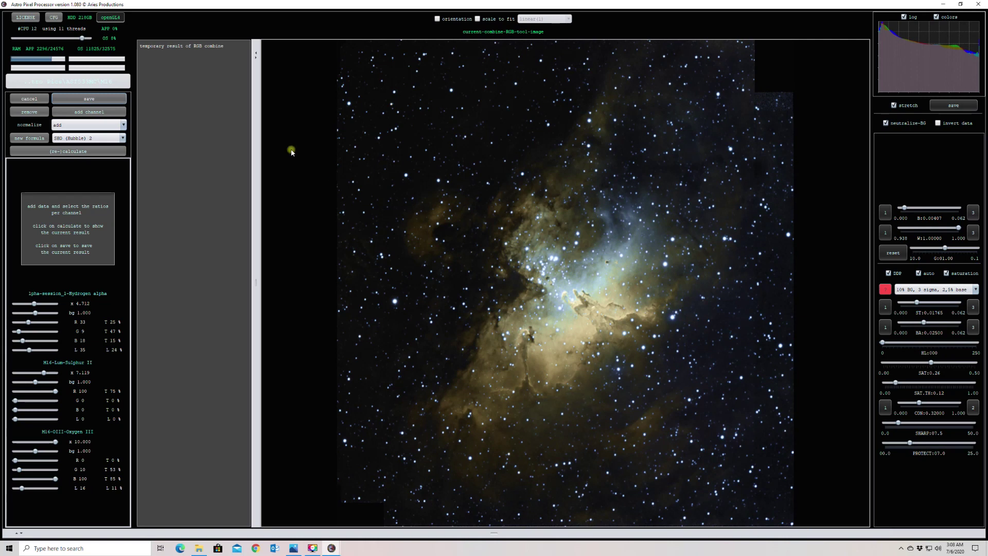
click(30, 99)
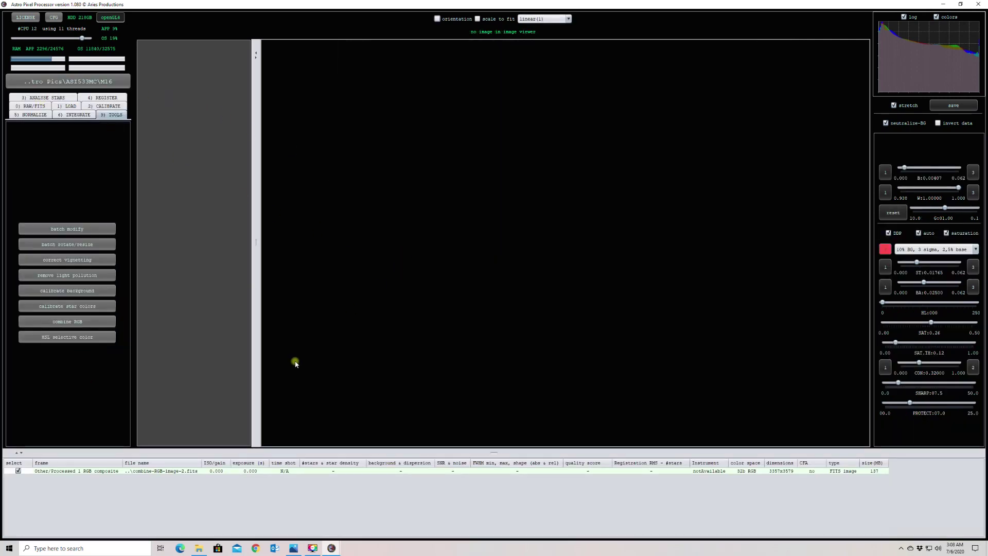
- Load combine-RGB-image-2.fits from the file list into the image viewer
double_click(220, 471)
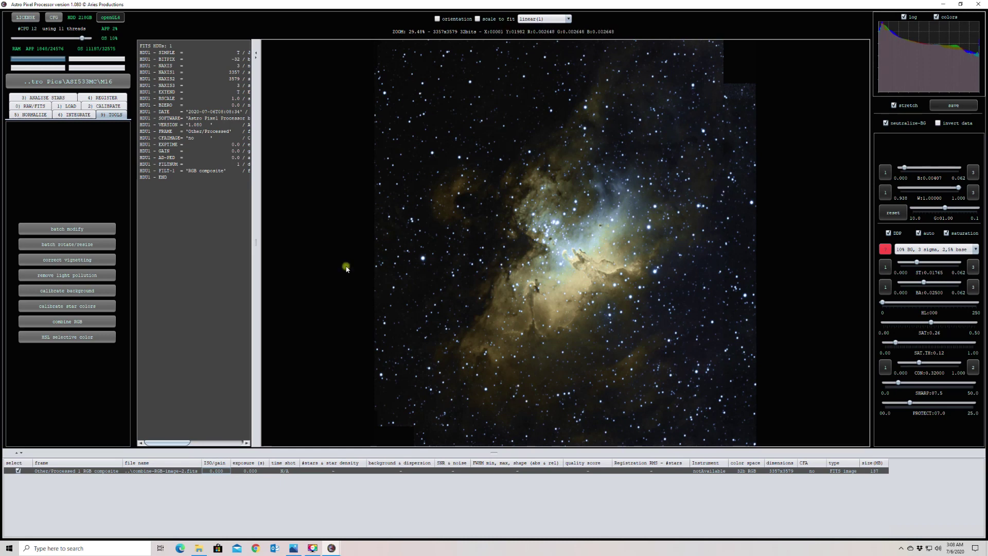
click(79, 339)
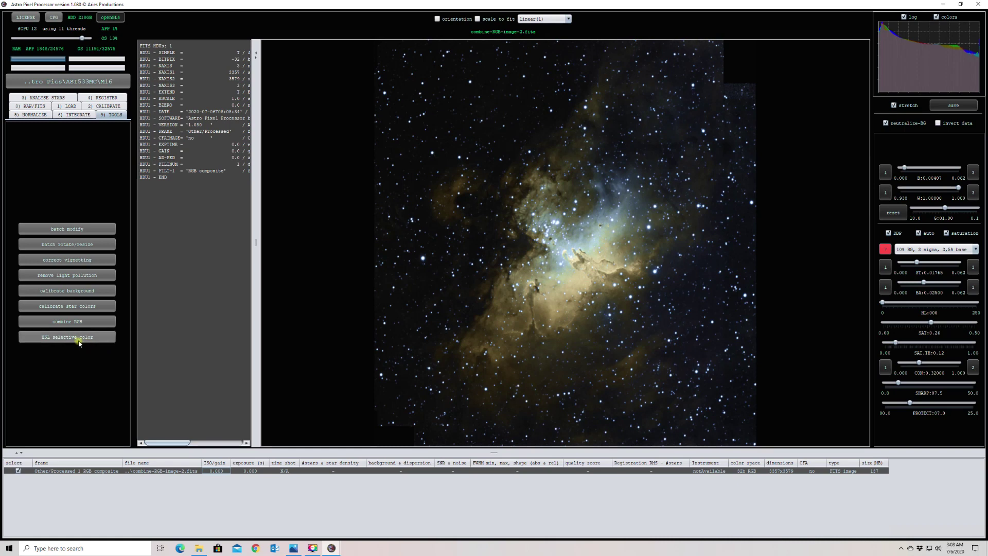